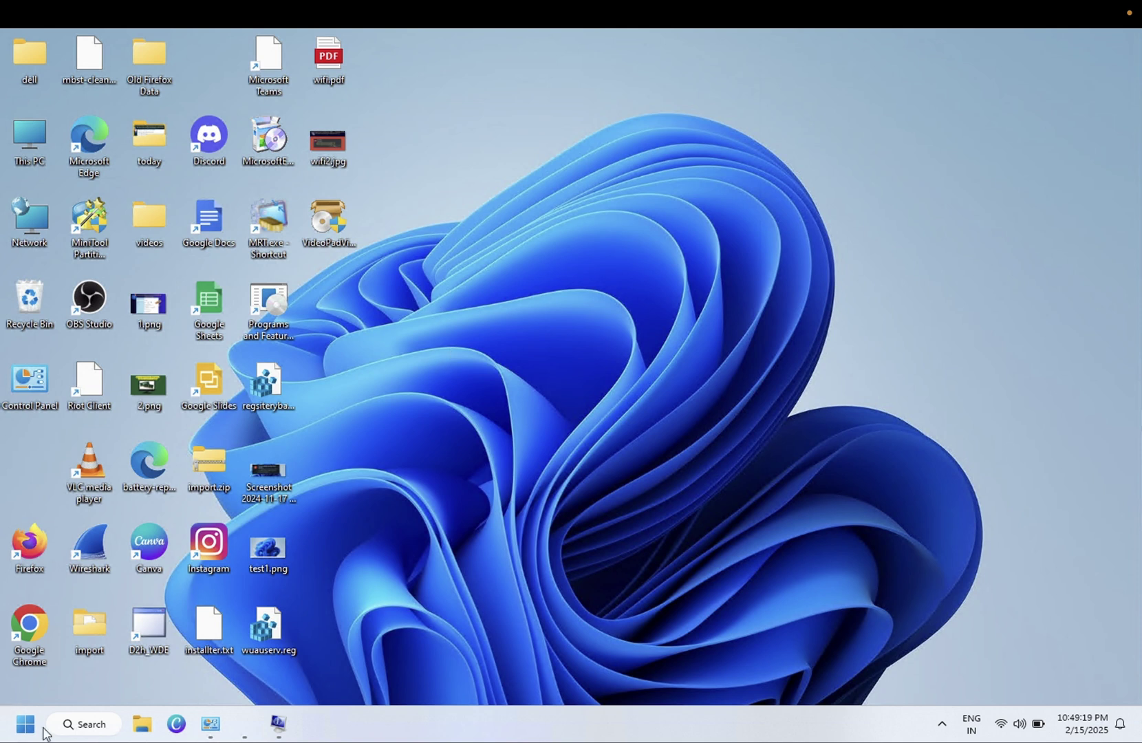
Step: Search for 'services' and launch the Services app as administrator
{"action": "left_click", "coordinate": [98, 734]}
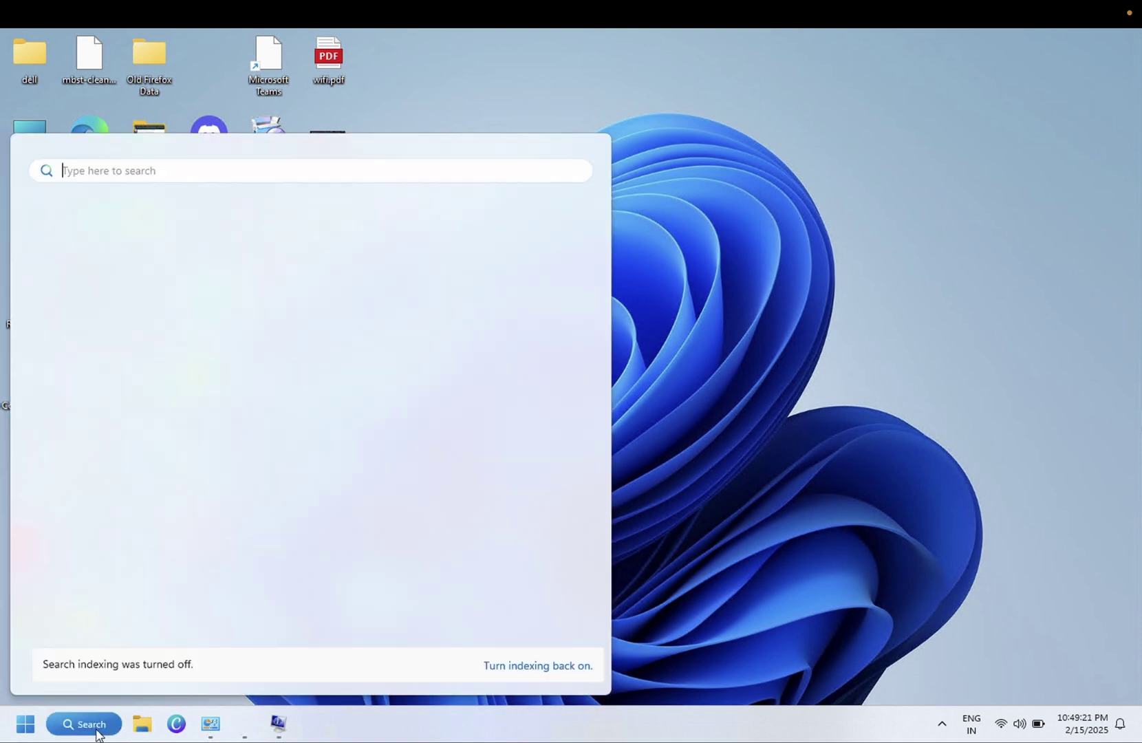
{"action": "type", "text": "servi es"}
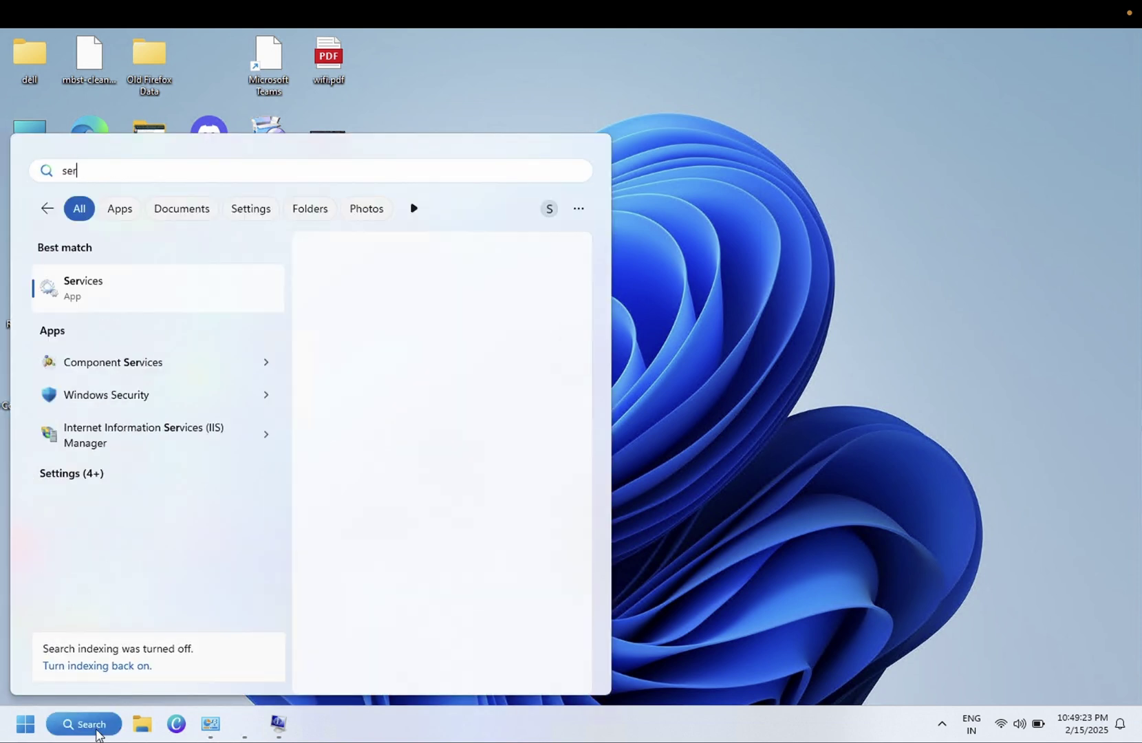
{"action": "key", "text": "BackSpace"}
{"action": "key", "text": "BackSpace"}
{"action": "key", "text": "BackSpace"}
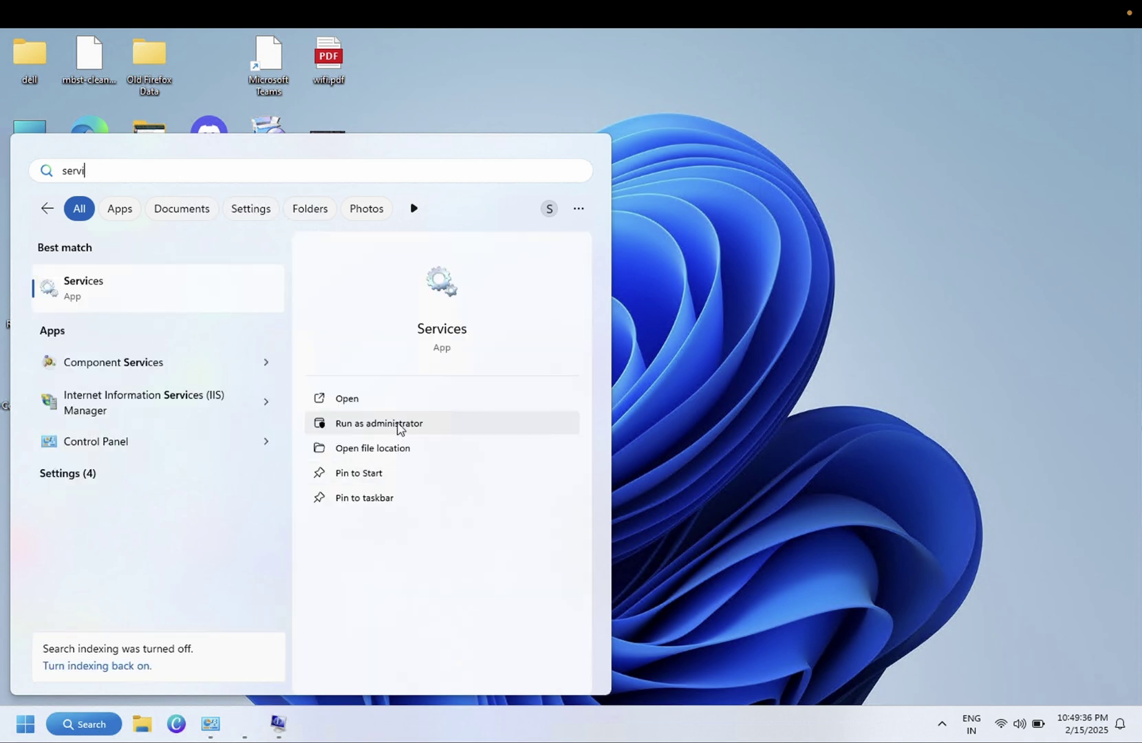
{"action": "left_click", "coordinate": [390, 422]}
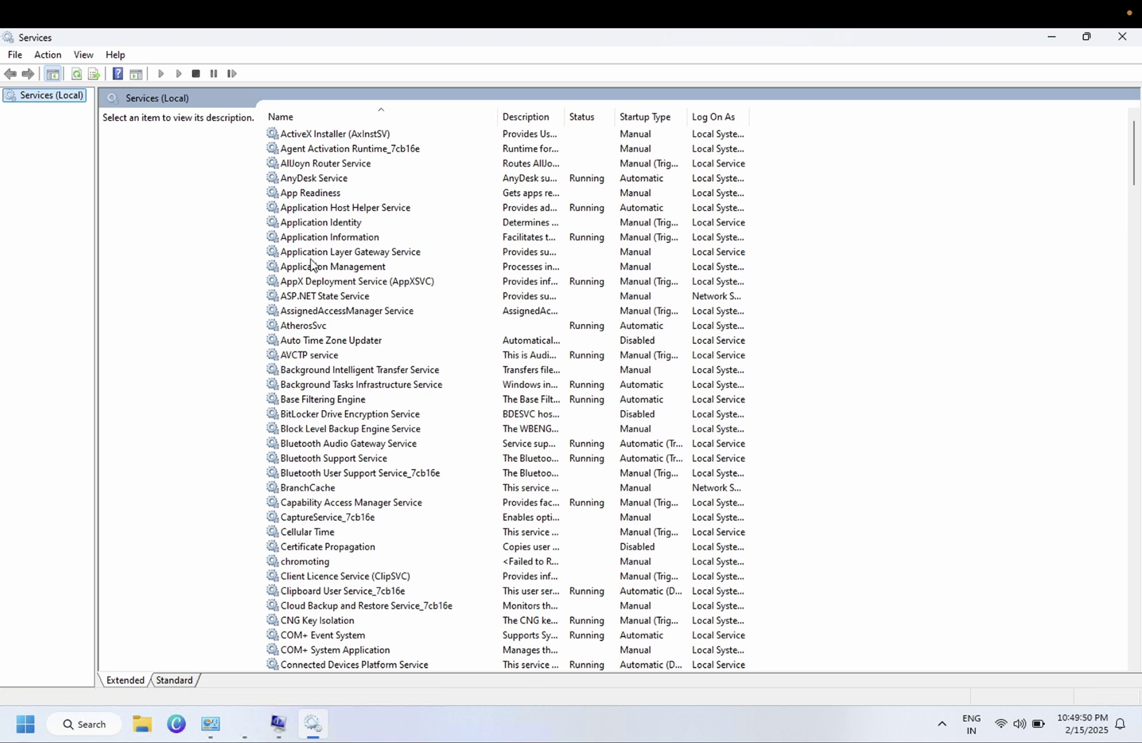
Step: Jump to the P entries and select Print Spooler in the Services list
{"action": "left_click", "coordinate": [337, 298]}
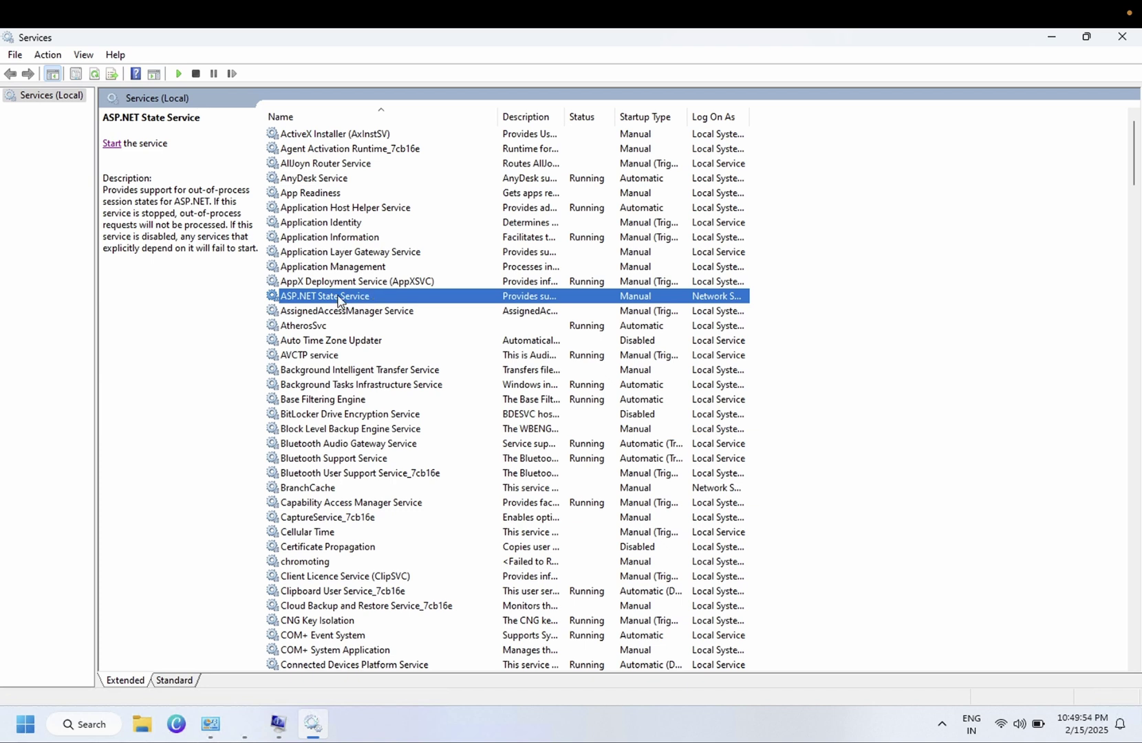
{"action": "key", "text": "p"}
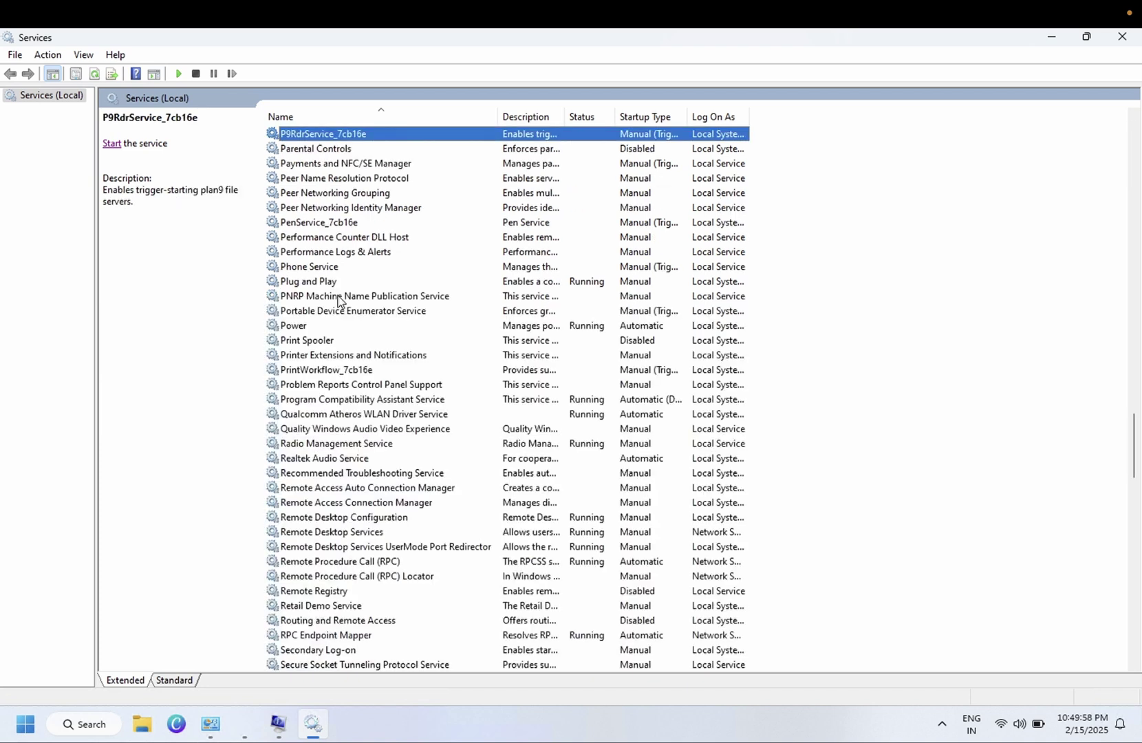
{"action": "left_click", "coordinate": [311, 339]}
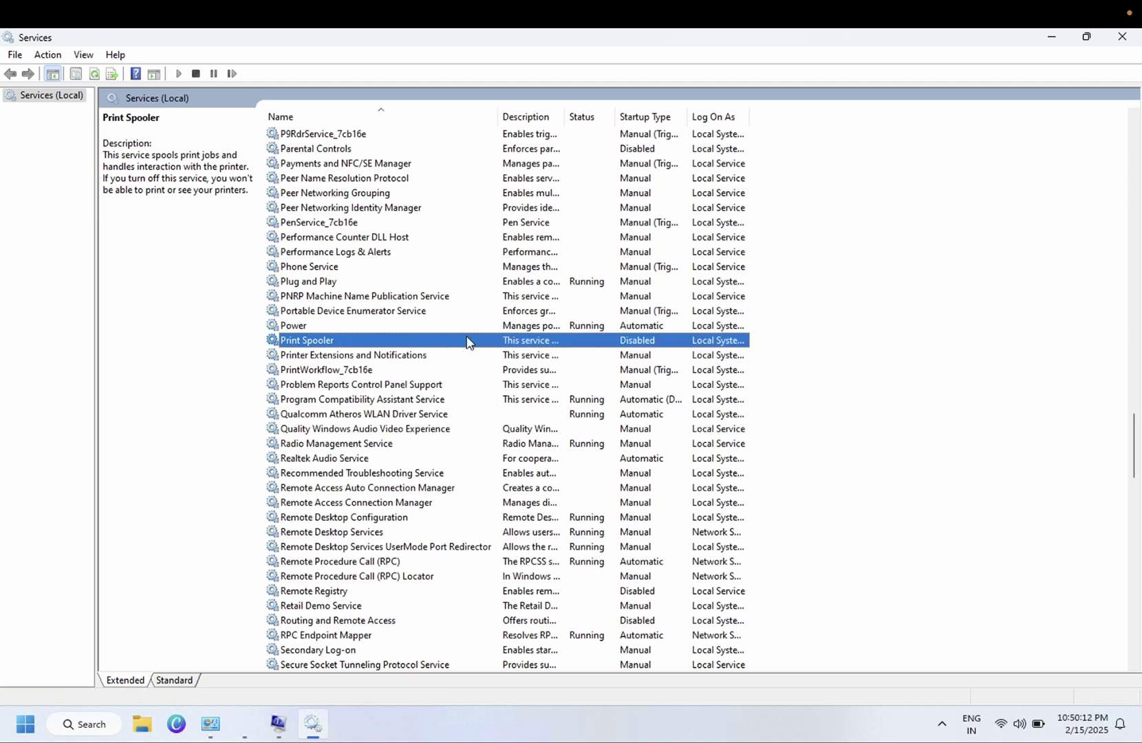
Step: Set Print Spooler's startup type to Automatic, apply it, and start the service
{"action": "right_click", "coordinate": [406, 341]}
{"action": "left_click", "coordinate": [454, 488]}
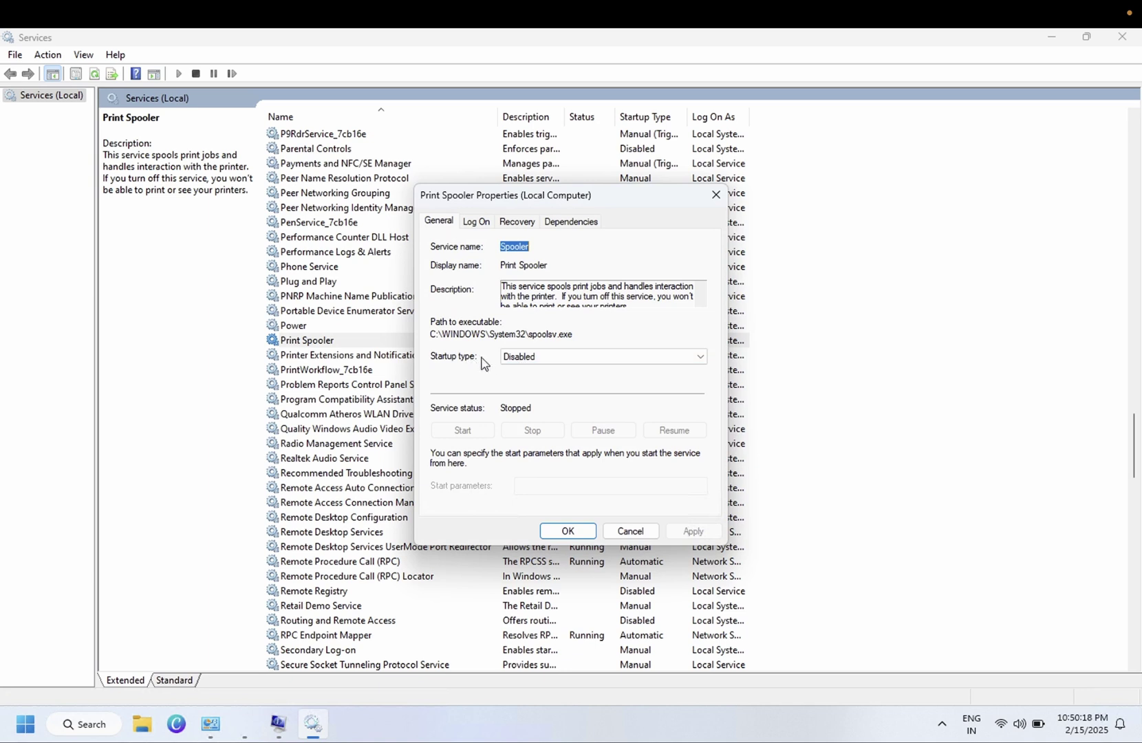
{"action": "left_click", "coordinate": [525, 357]}
{"action": "left_click", "coordinate": [525, 382]}
{"action": "left_click", "coordinate": [688, 533]}
{"action": "left_click", "coordinate": [481, 433]}
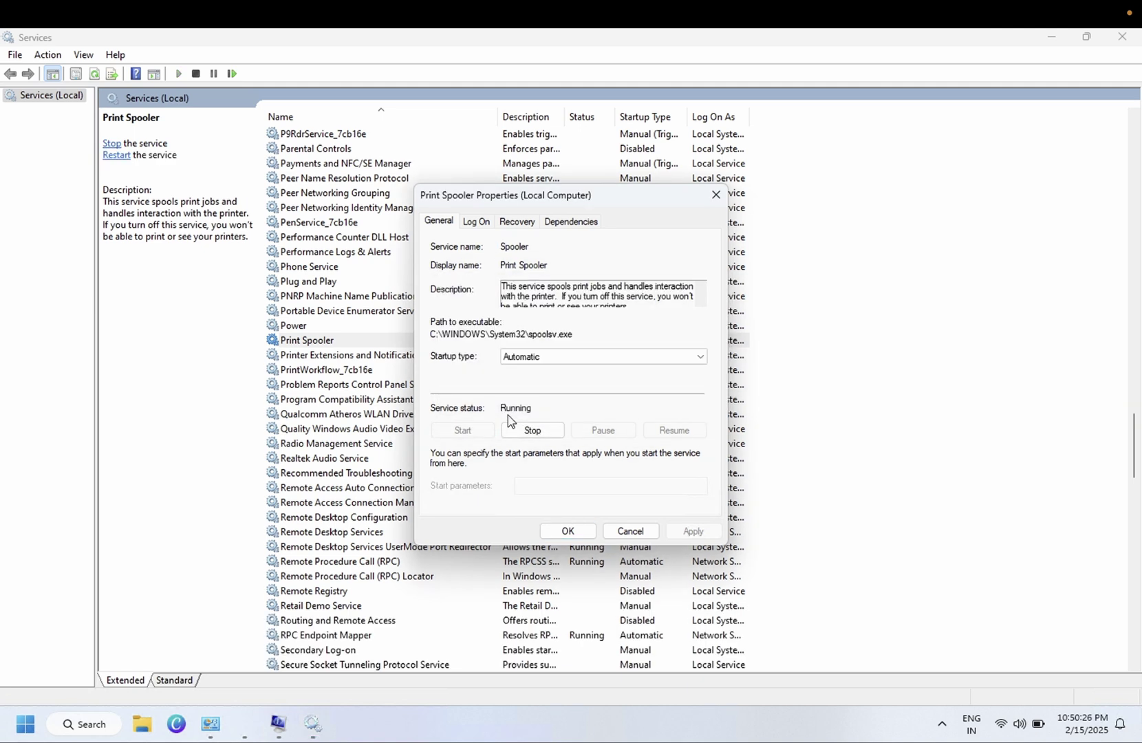
{"action": "left_click", "coordinate": [567, 531]}
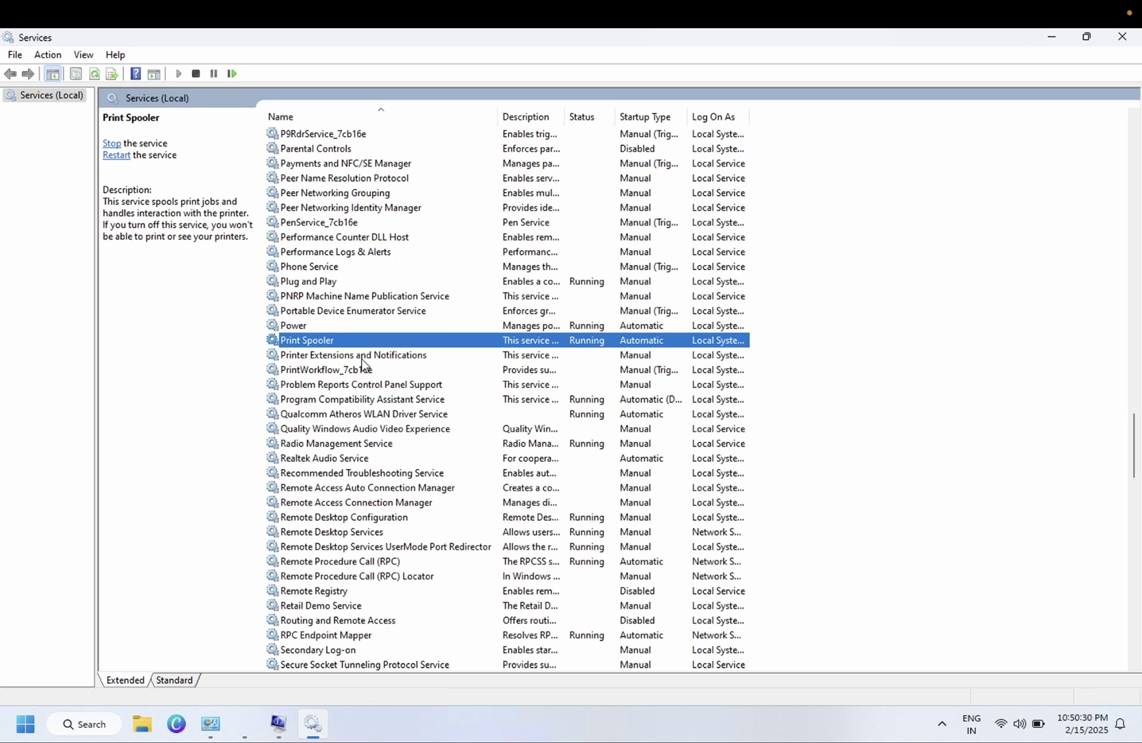
Step: Stop, start and restart Print Spooler from the left pane, keeping it selected
{"action": "left_click", "coordinate": [111, 144]}
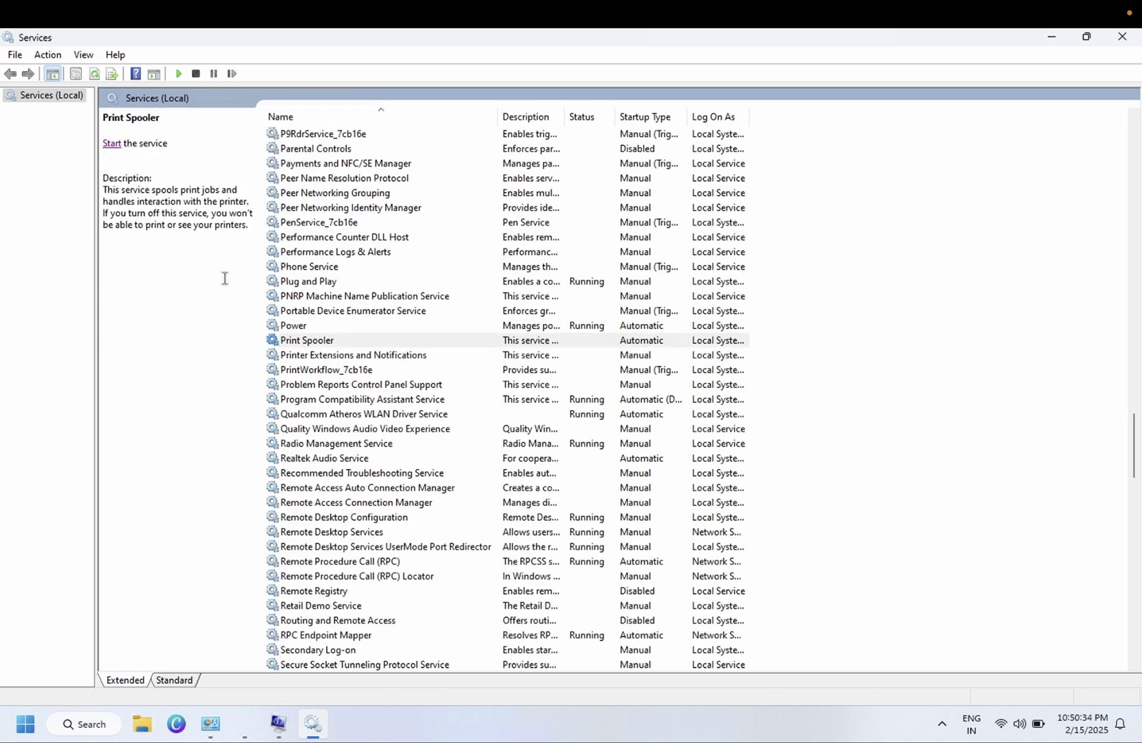
{"action": "left_click", "coordinate": [112, 145]}
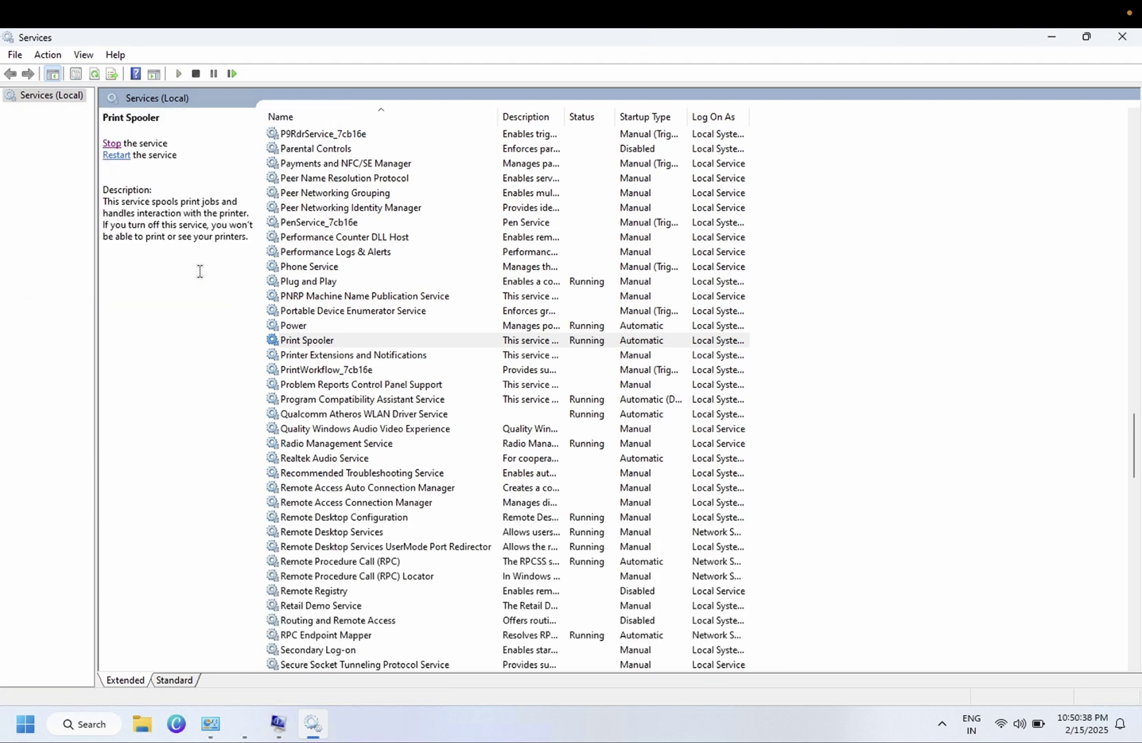
{"action": "left_click", "coordinate": [117, 154]}
{"action": "left_click", "coordinate": [307, 332]}
{"action": "left_click", "coordinate": [311, 341]}
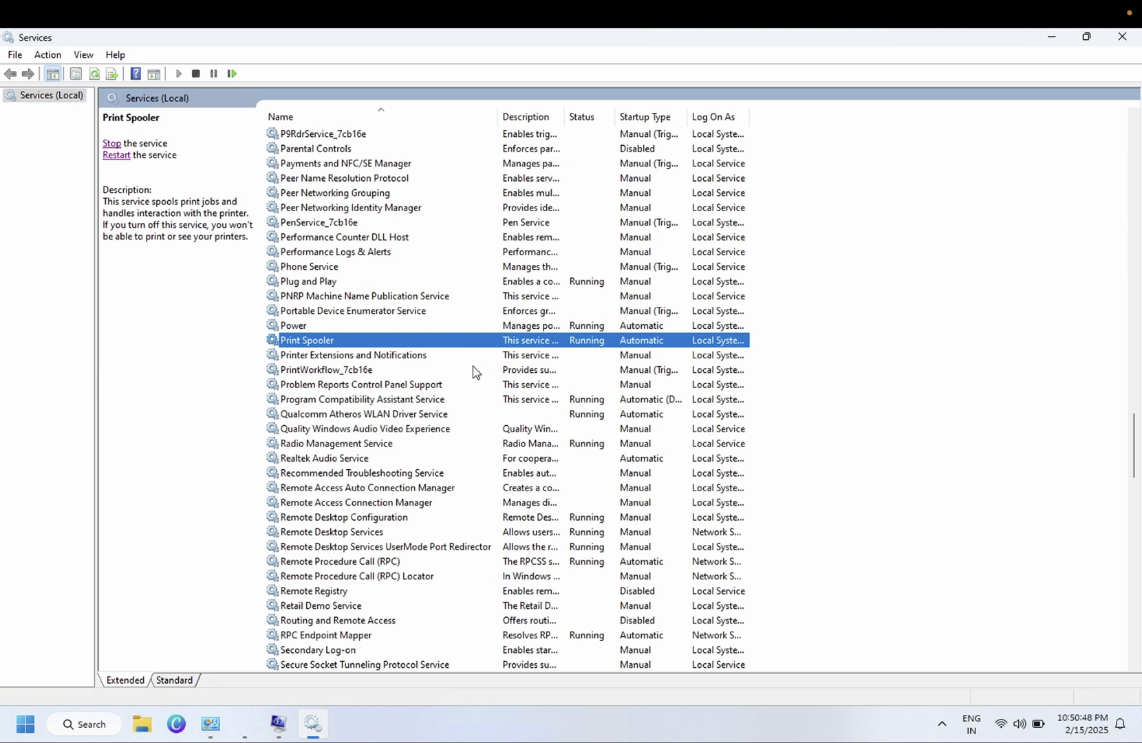
{"action": "left_click", "coordinate": [303, 326]}
{"action": "left_click", "coordinate": [334, 340]}
Step: Close Services, then find Control Panel in search and open it maximised
{"action": "left_click", "coordinate": [1122, 37]}
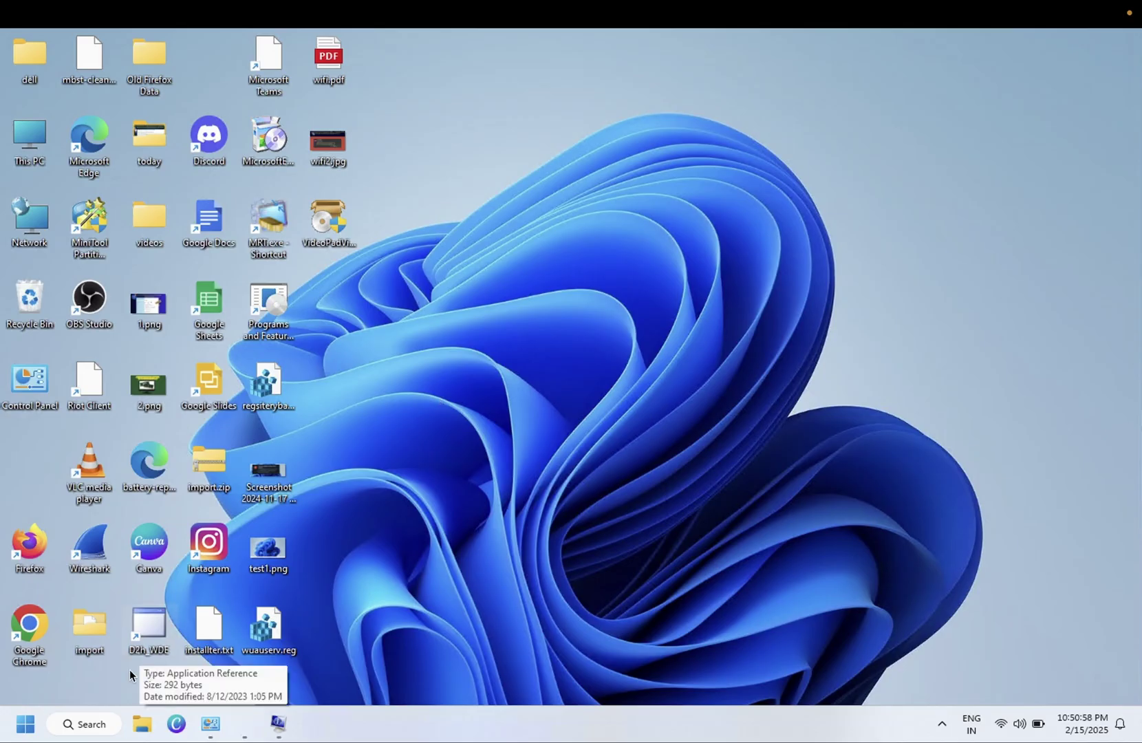
{"action": "left_click", "coordinate": [79, 724]}
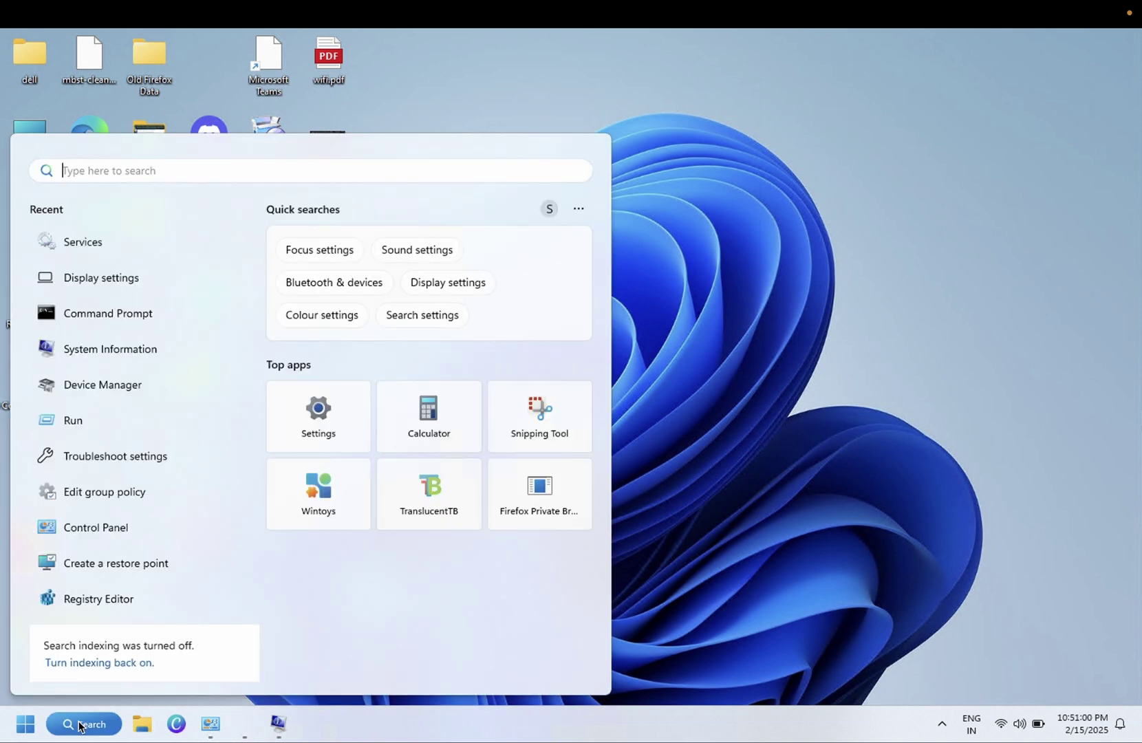
{"action": "type", "text": "con"}
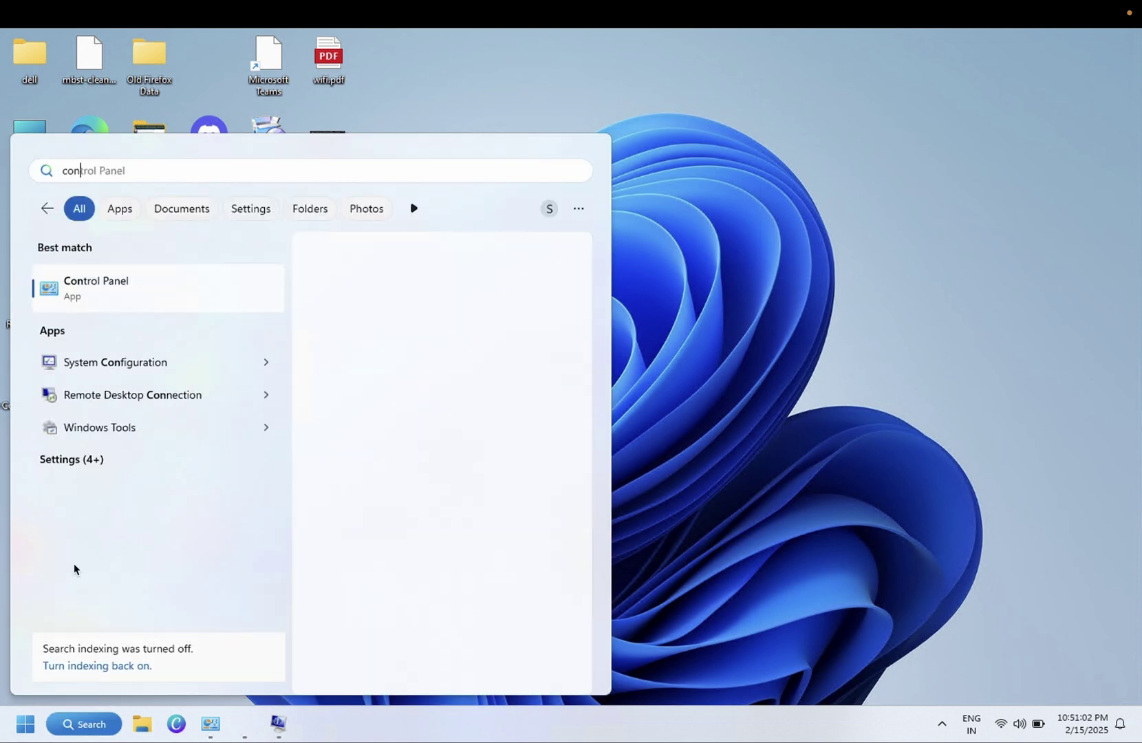
{"action": "left_click", "coordinate": [194, 288]}
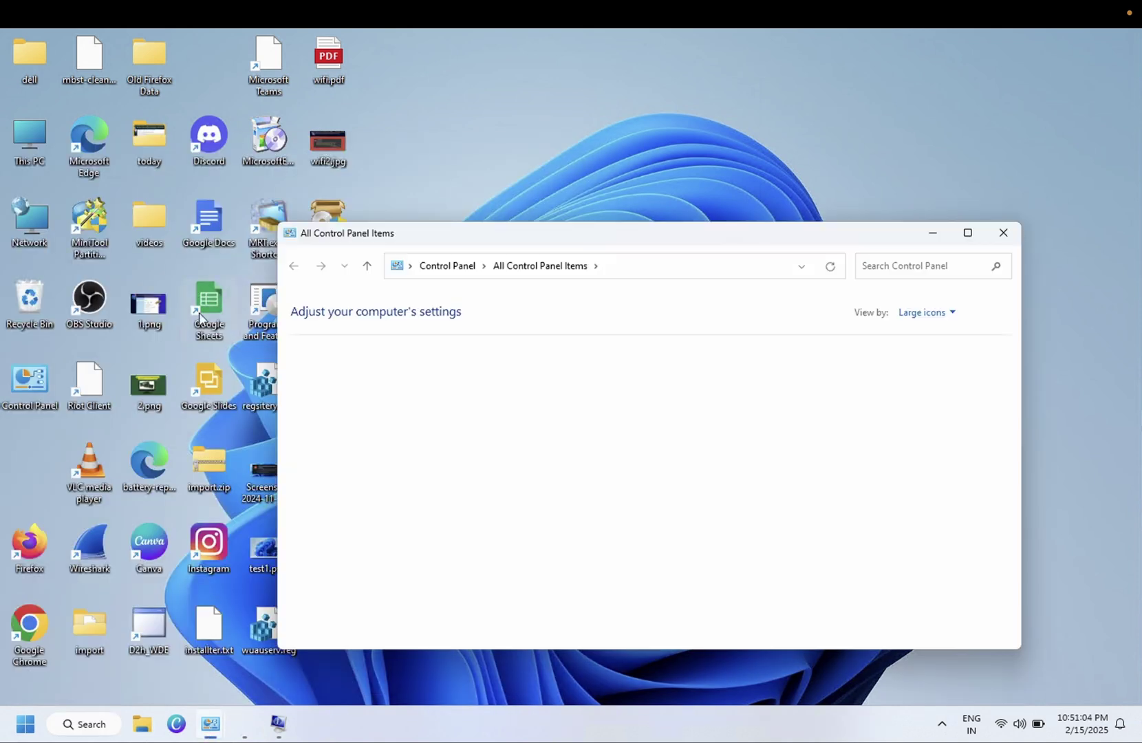
{"action": "left_click", "coordinate": [967, 232]}
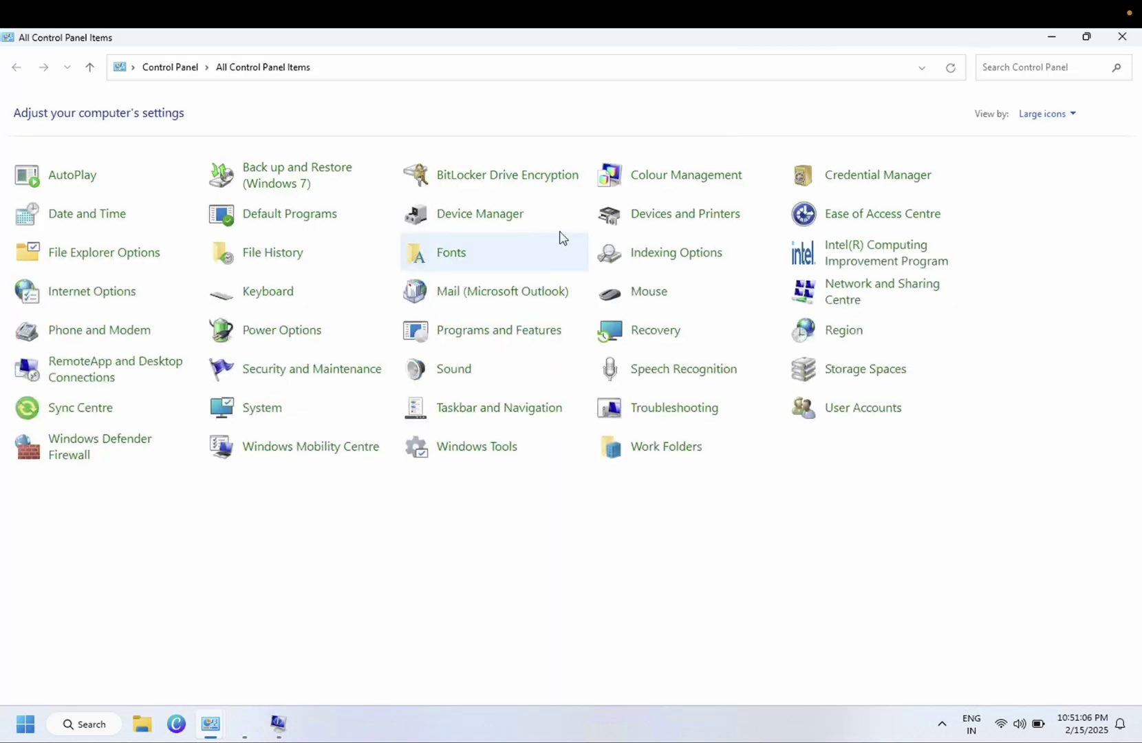
Step: Keep Control Panel in Large icons view and go to Devices and Printers
{"action": "left_click", "coordinate": [1047, 116]}
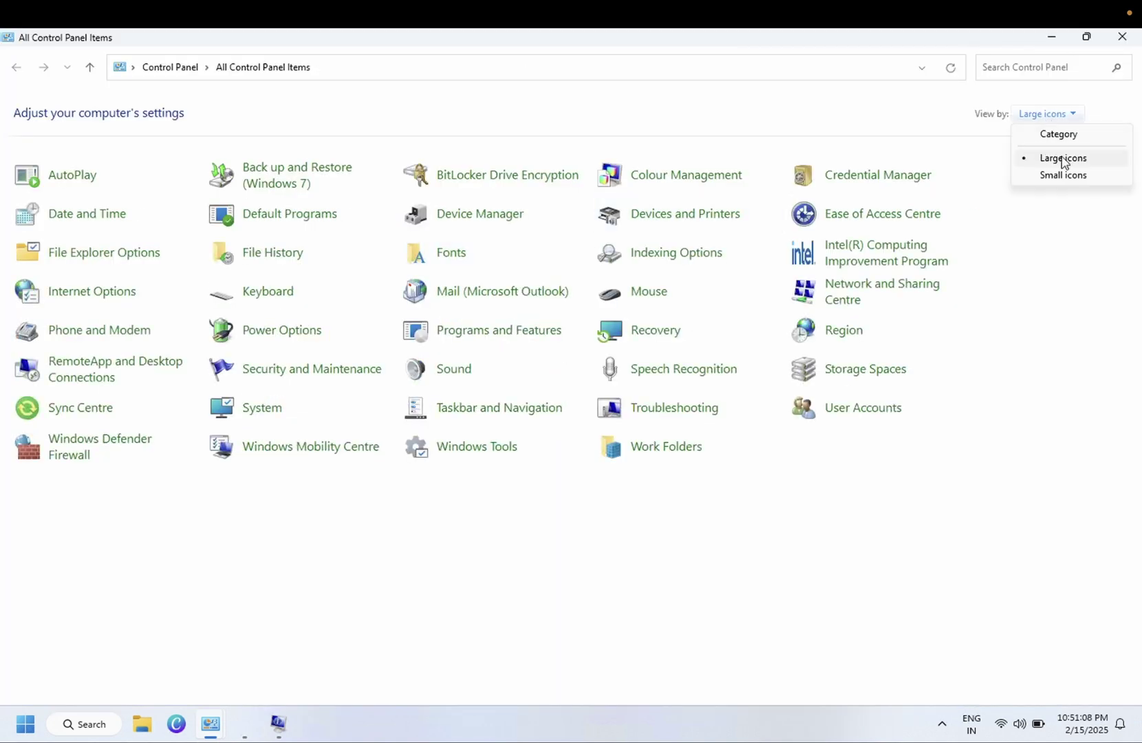
{"action": "left_click", "coordinate": [1063, 160]}
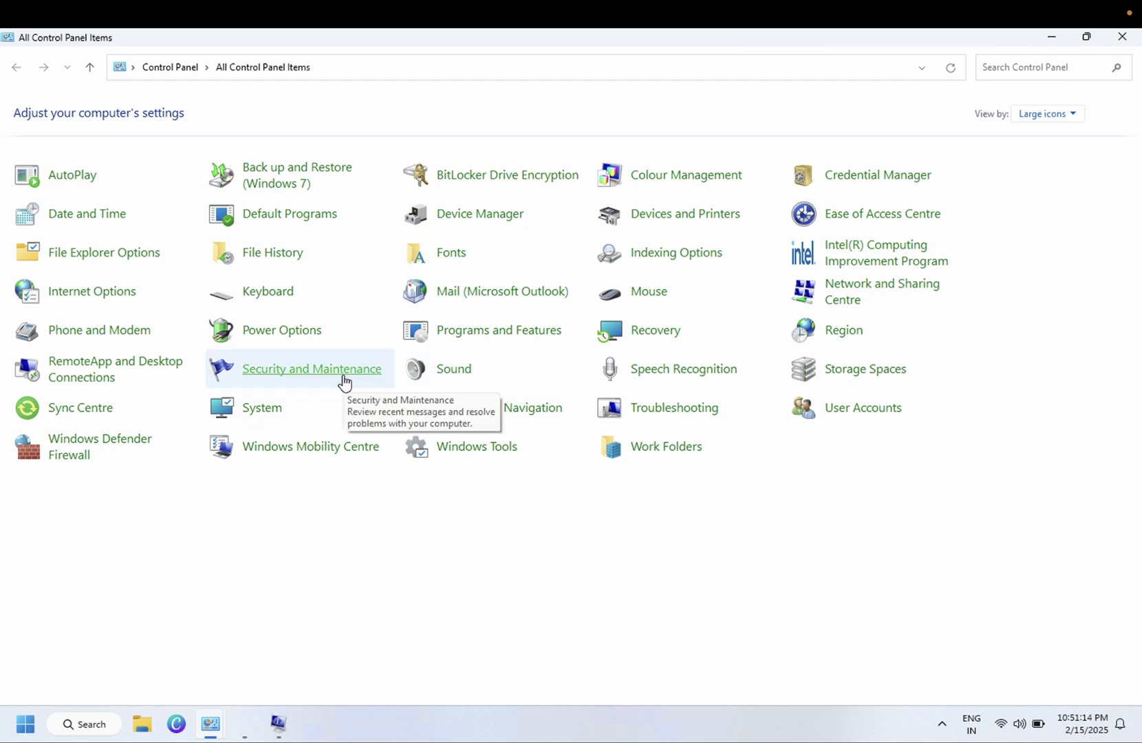
{"action": "left_click", "coordinate": [676, 222]}
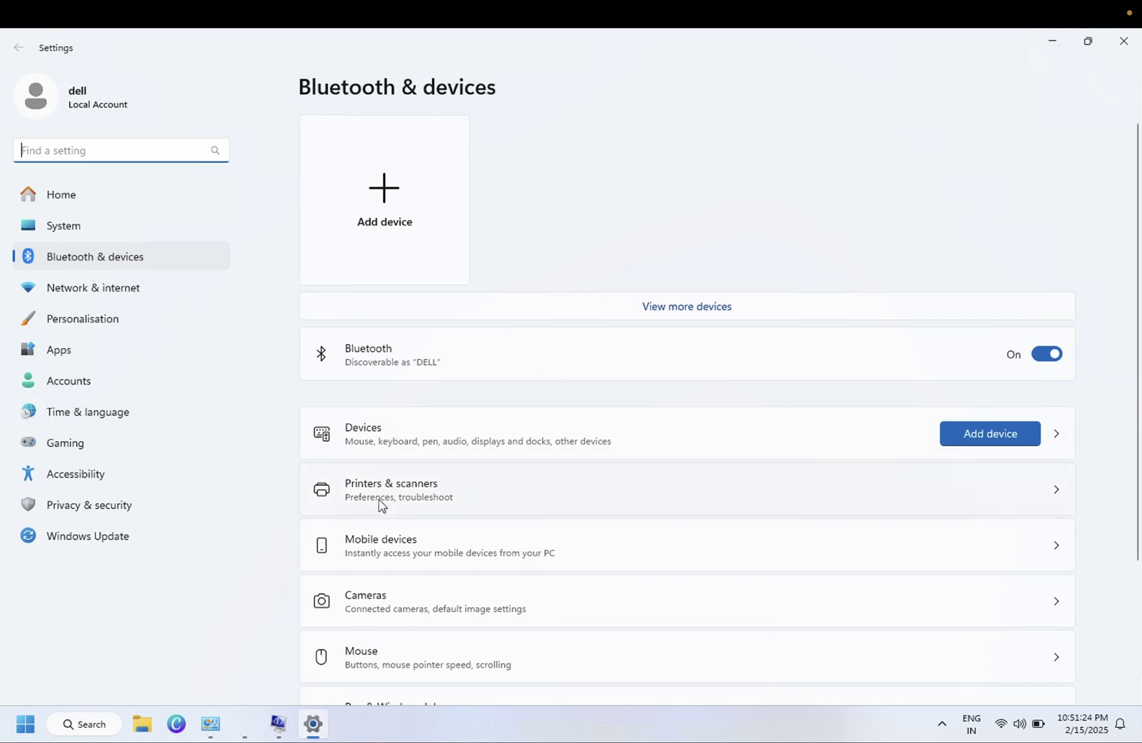
Step: Remove the Microsoft Print to PDF printer from Printers & scanners
{"action": "left_click", "coordinate": [427, 492]}
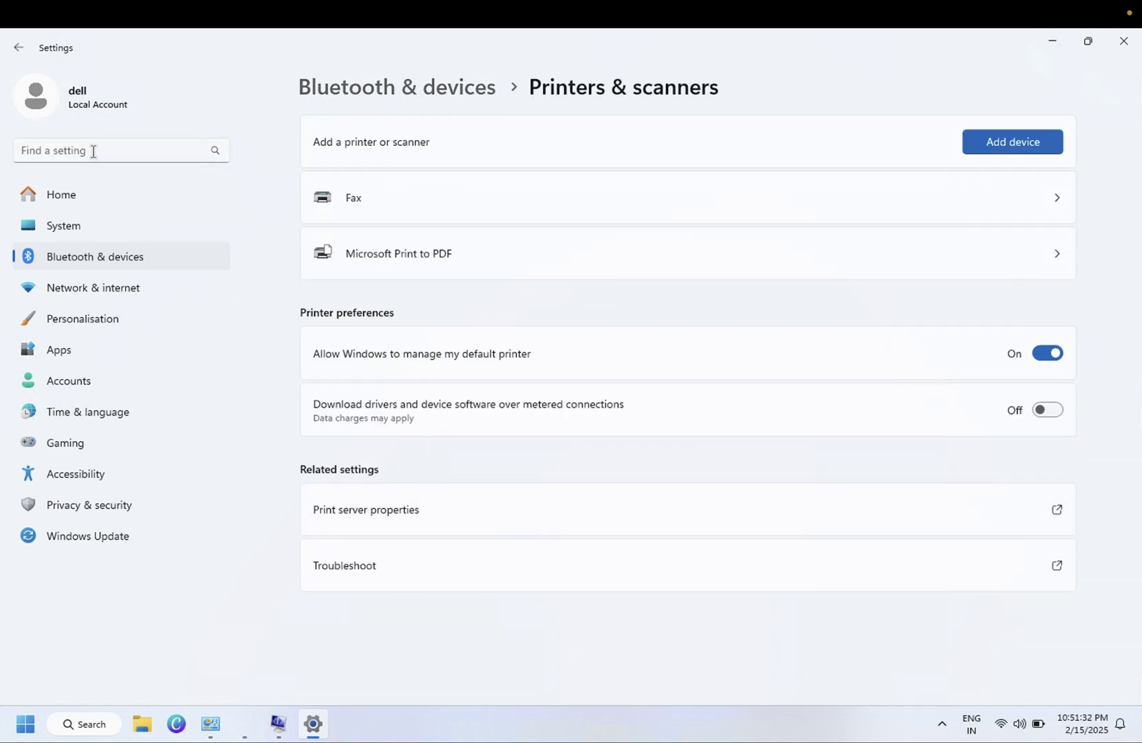
{"action": "left_click", "coordinate": [519, 268]}
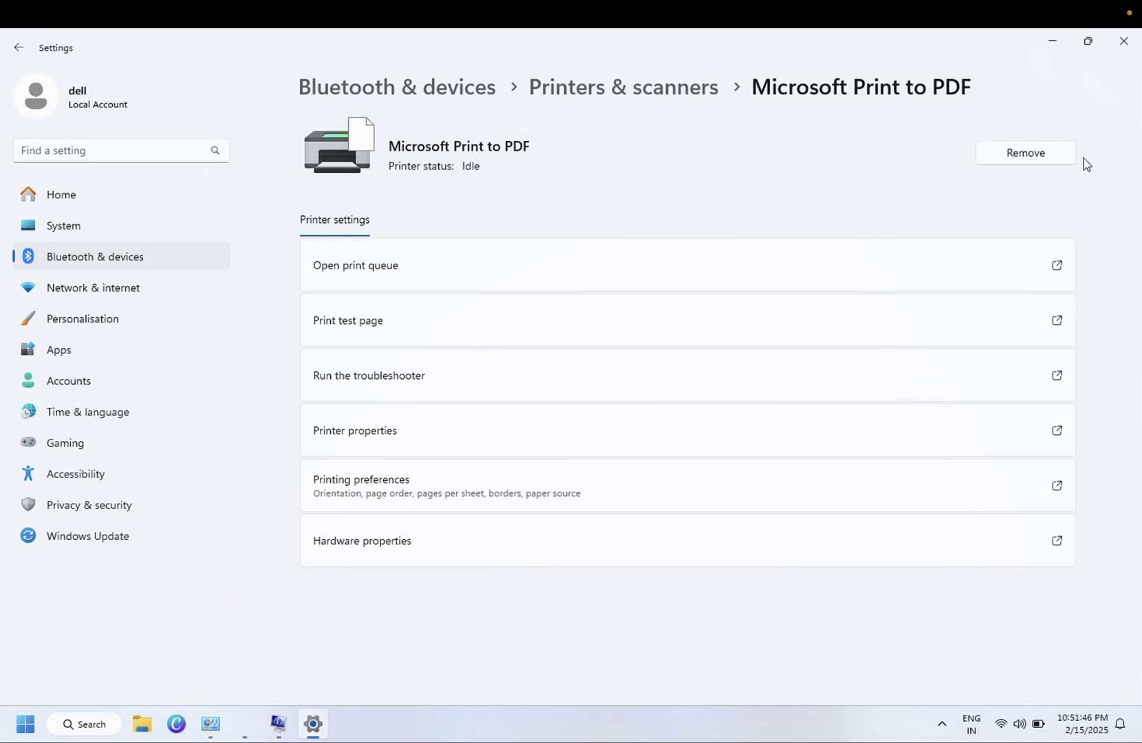
{"action": "left_click", "coordinate": [1044, 160]}
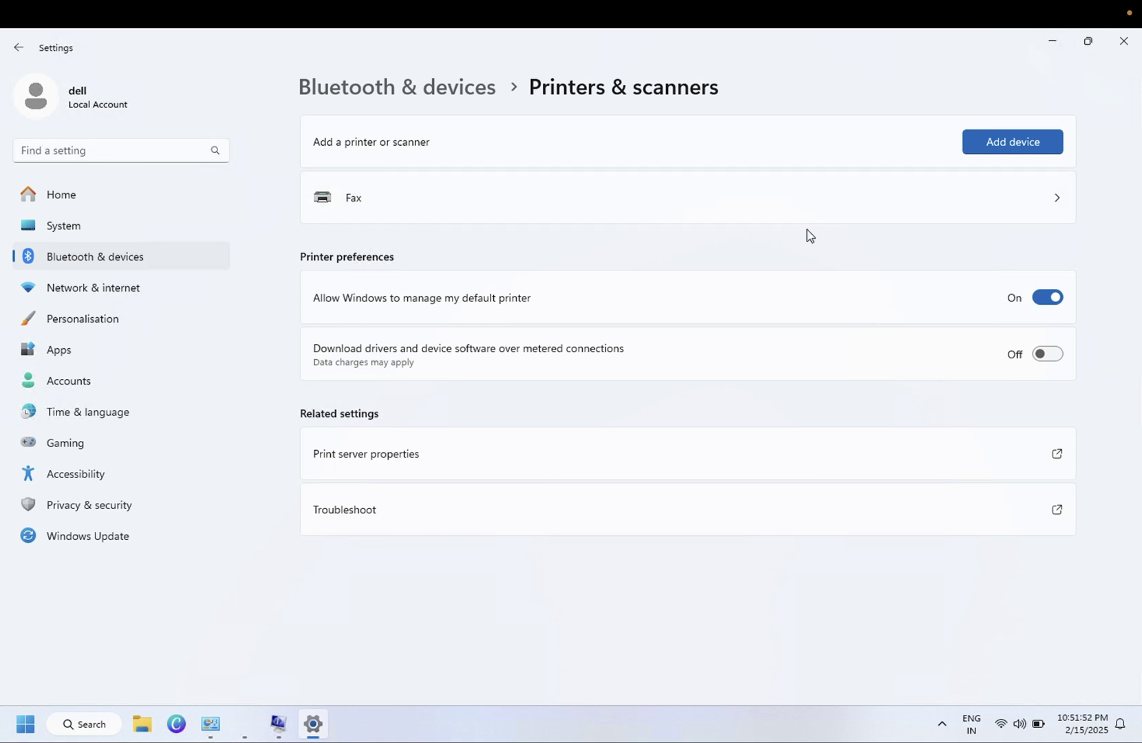
Step: Add a printer manually by IP address or hostname, choosing TCP/IP Device as the device type
{"action": "left_click", "coordinate": [1021, 151]}
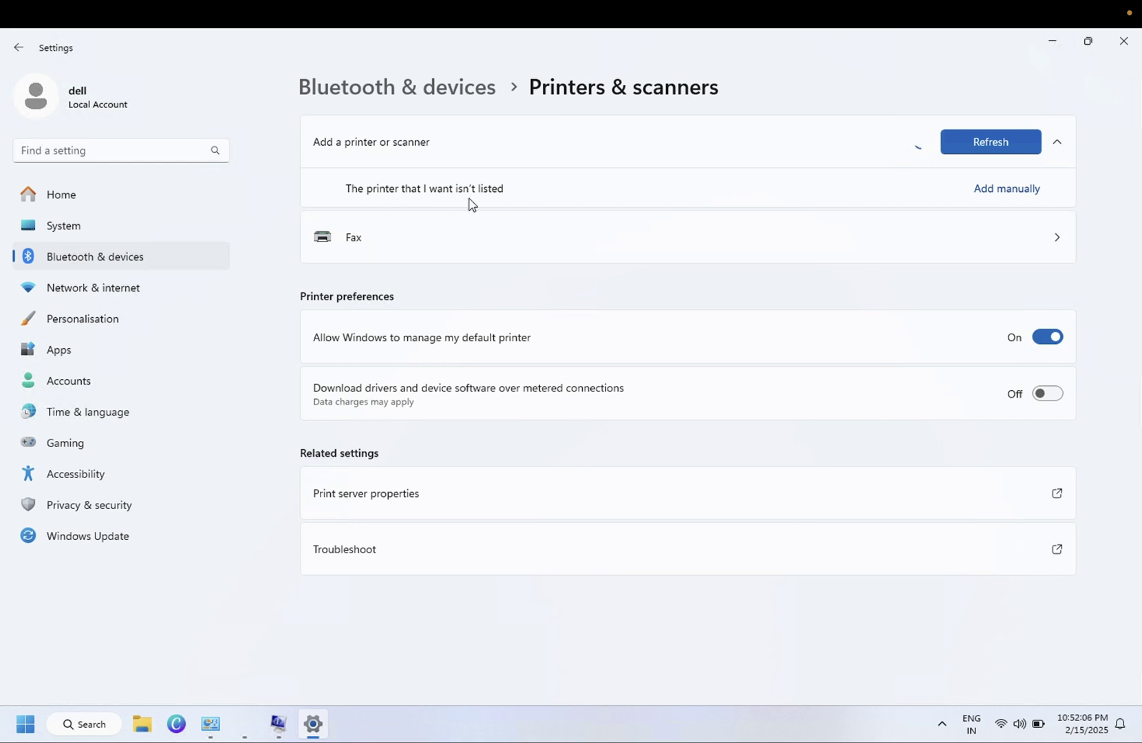
{"action": "left_click", "coordinate": [997, 193]}
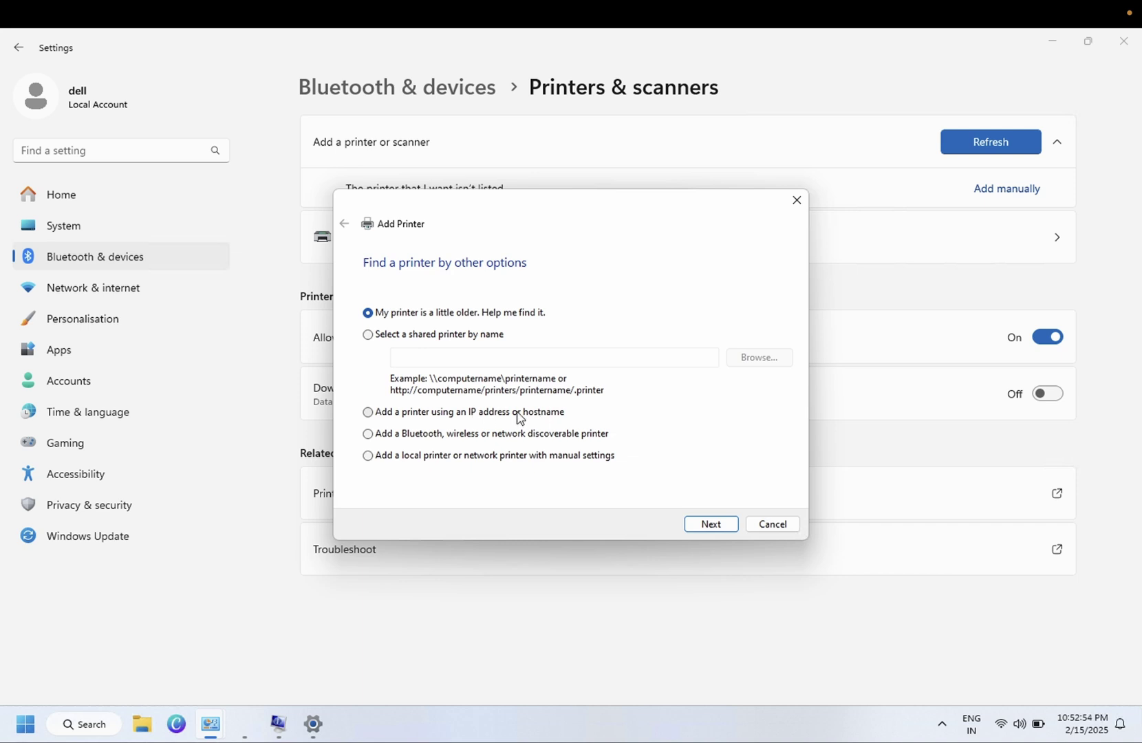
{"action": "left_click", "coordinate": [487, 412]}
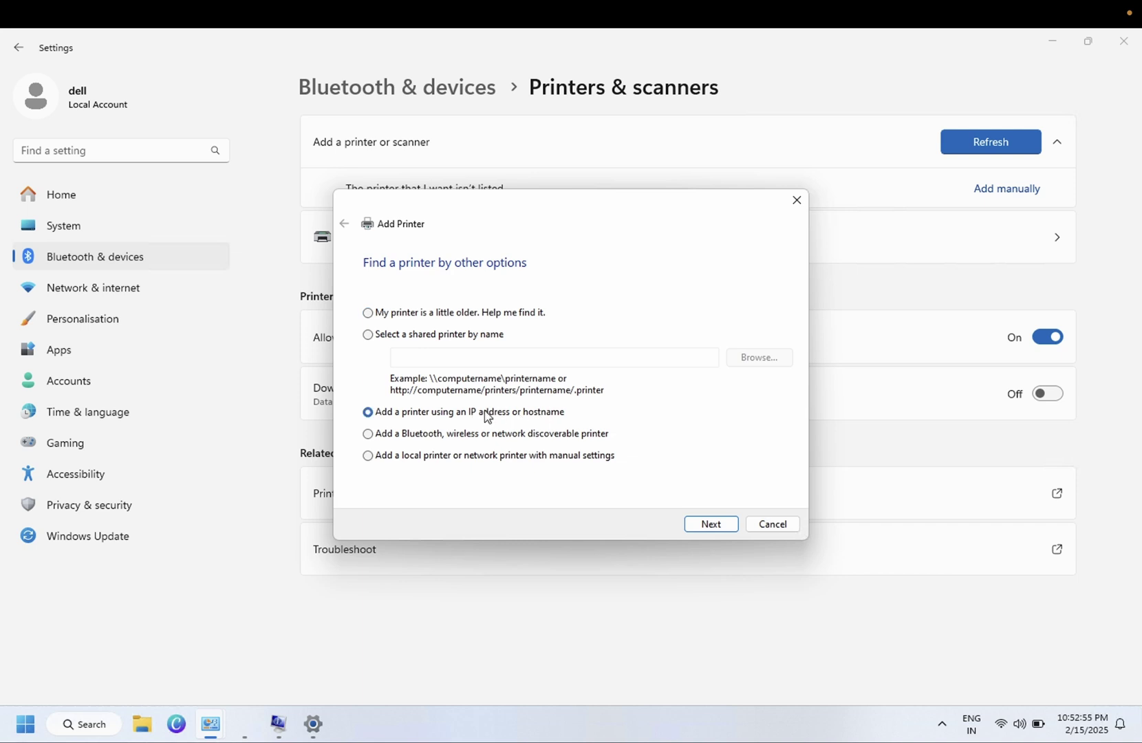
{"action": "left_click", "coordinate": [705, 524]}
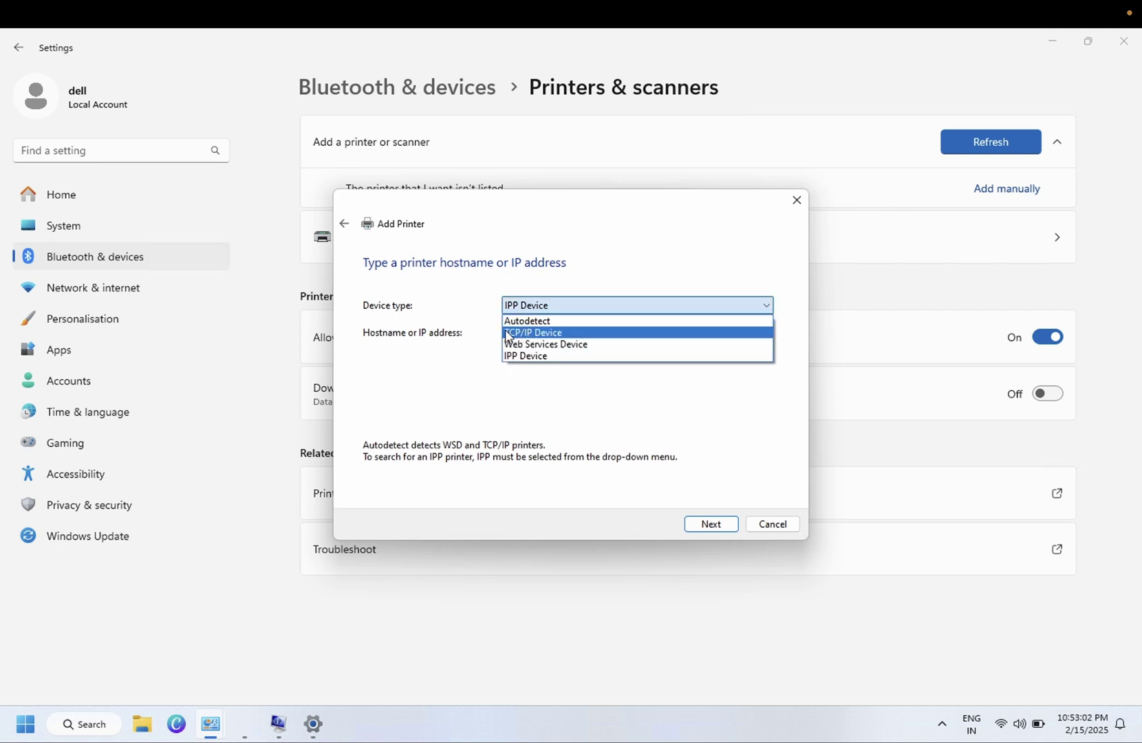
{"action": "left_click", "coordinate": [548, 333]}
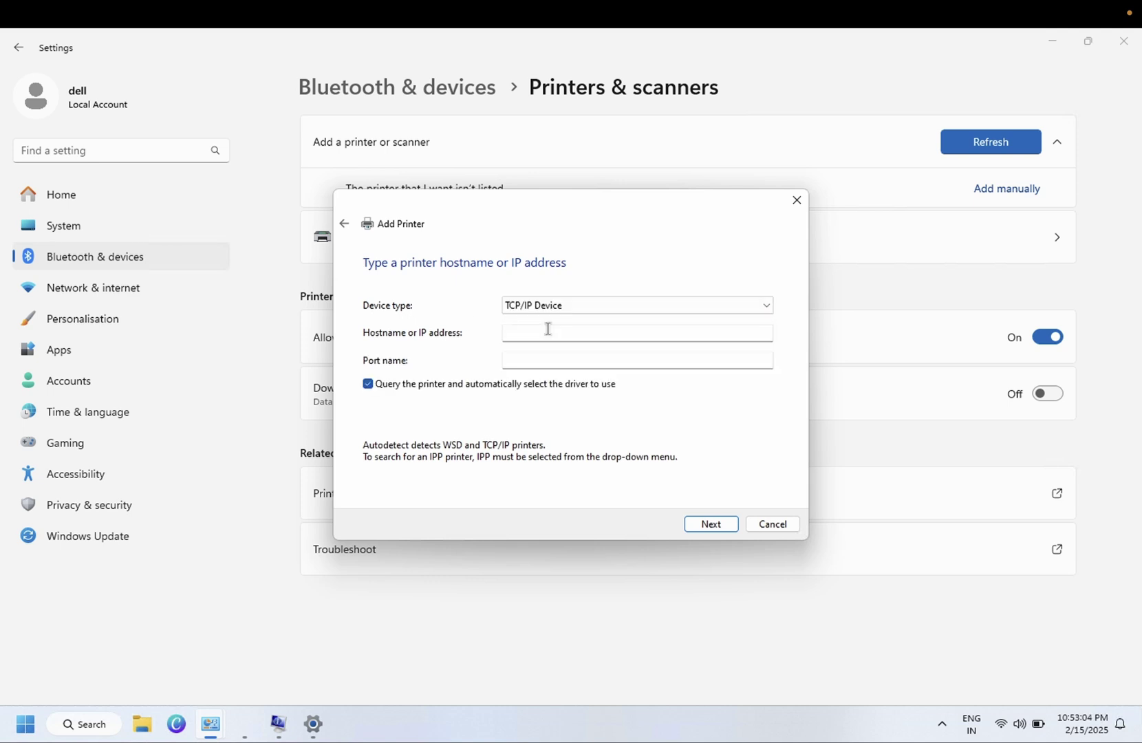
{"action": "left_click", "coordinate": [523, 336]}
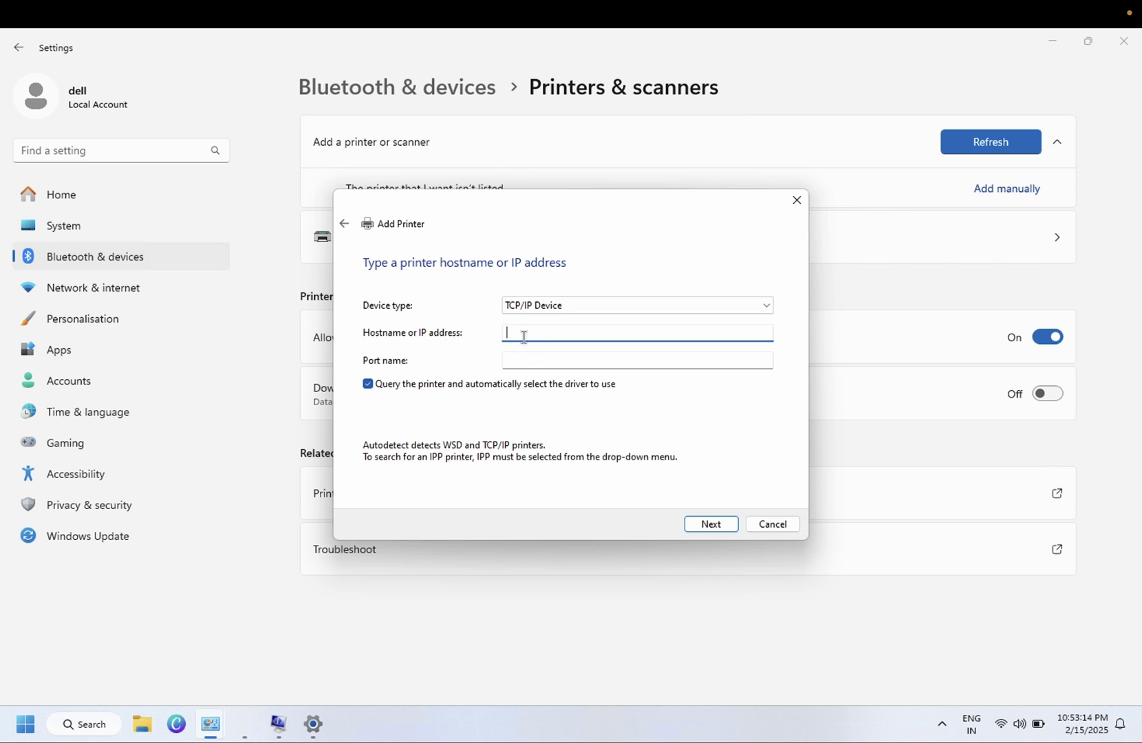
{"action": "left_click", "coordinate": [98, 716]}
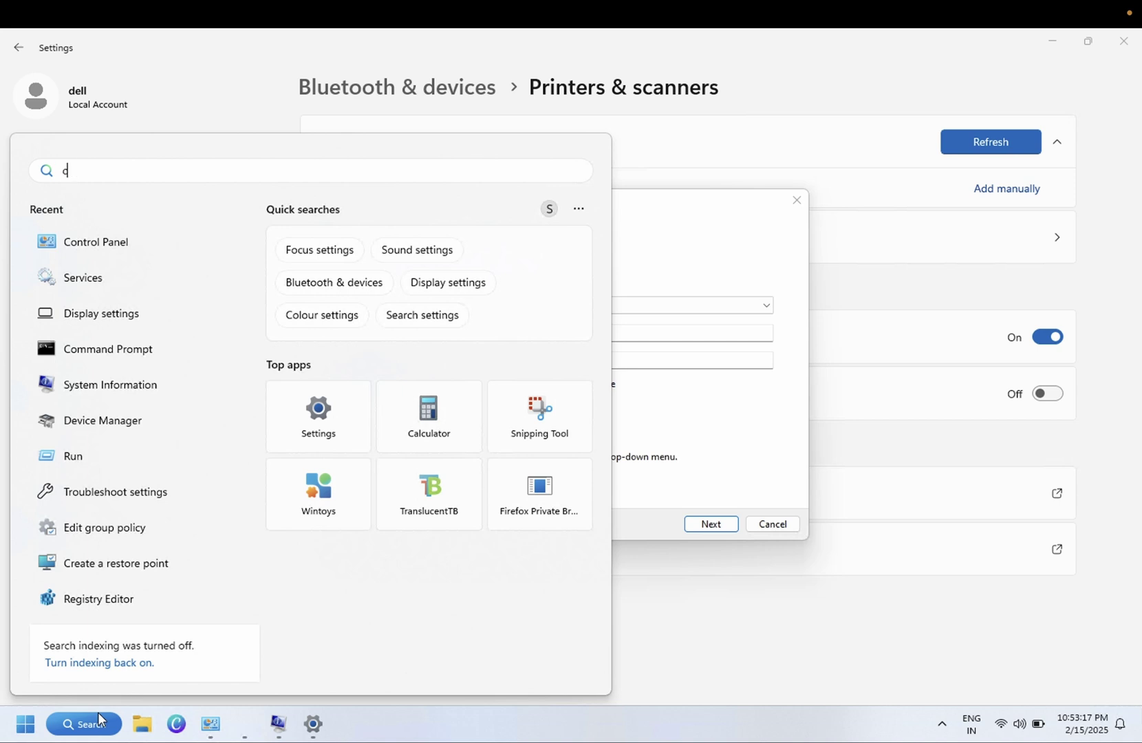
Step: Run ipconfig in Command Prompt and copy the Wi-Fi IPv4 address 192.168.1.4
{"action": "type", "text": "cmd"}
{"action": "left_click", "coordinate": [175, 288]}
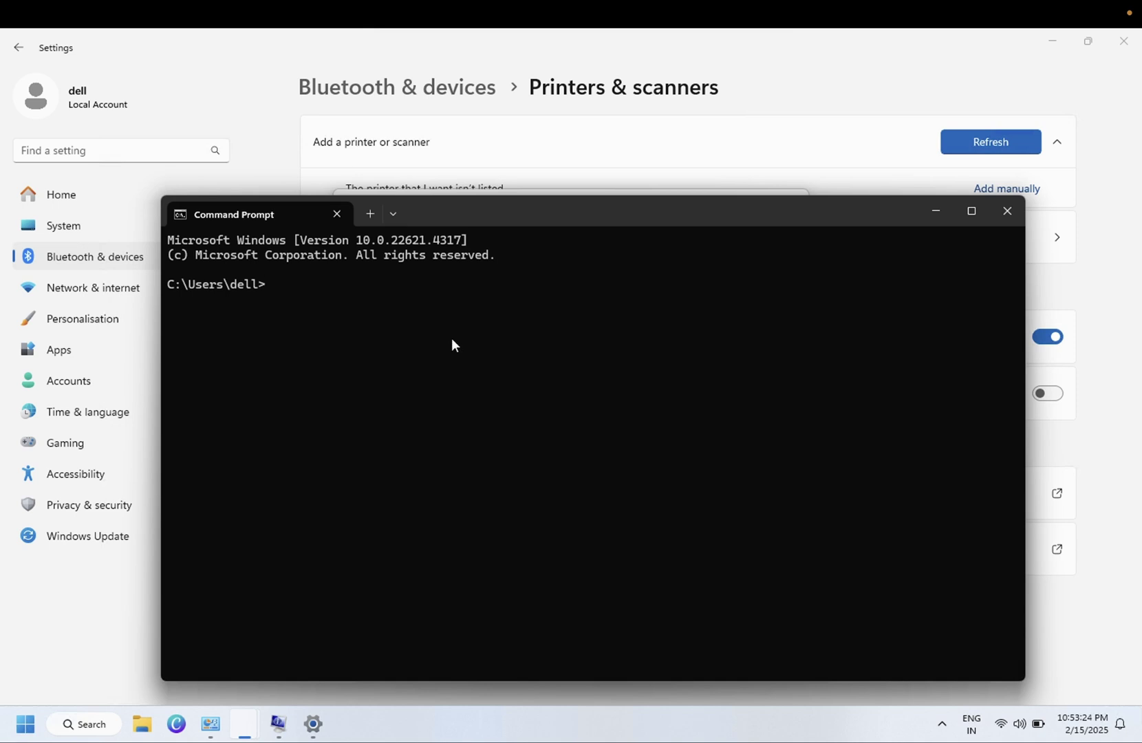
{"action": "type", "text": "ipconfig"}
{"action": "key", "text": "Return"}
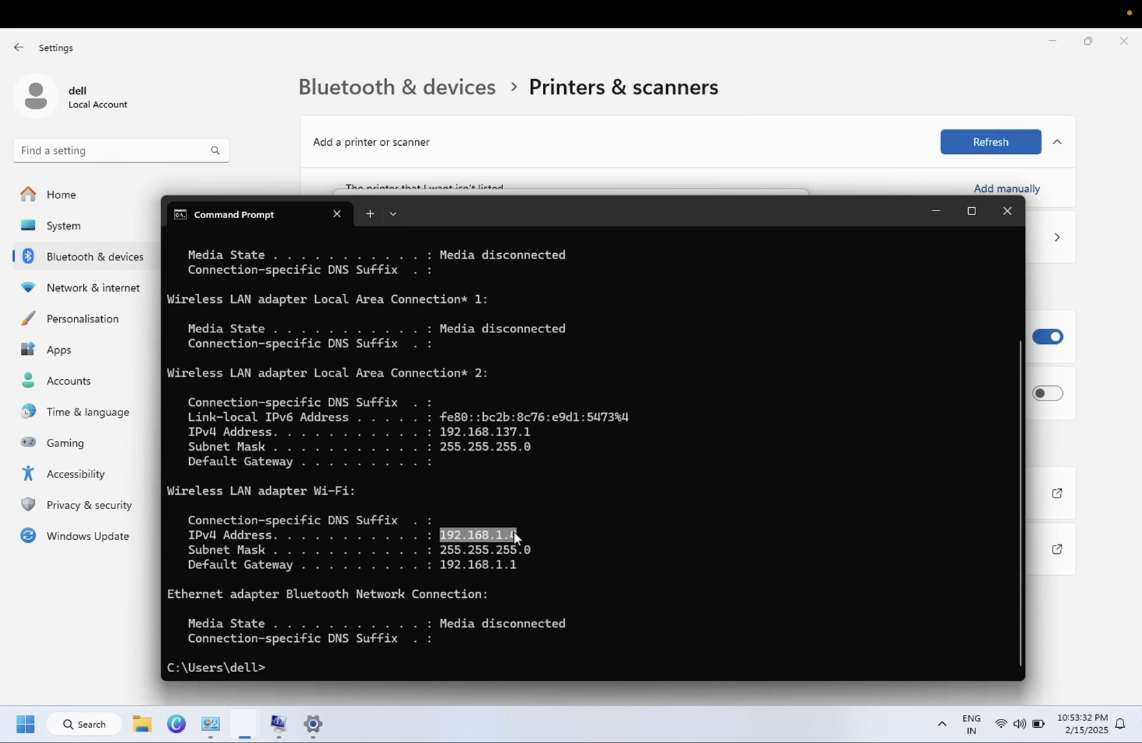
{"action": "key", "text": "ctrl+c"}
{"action": "left_click", "coordinate": [936, 210]}
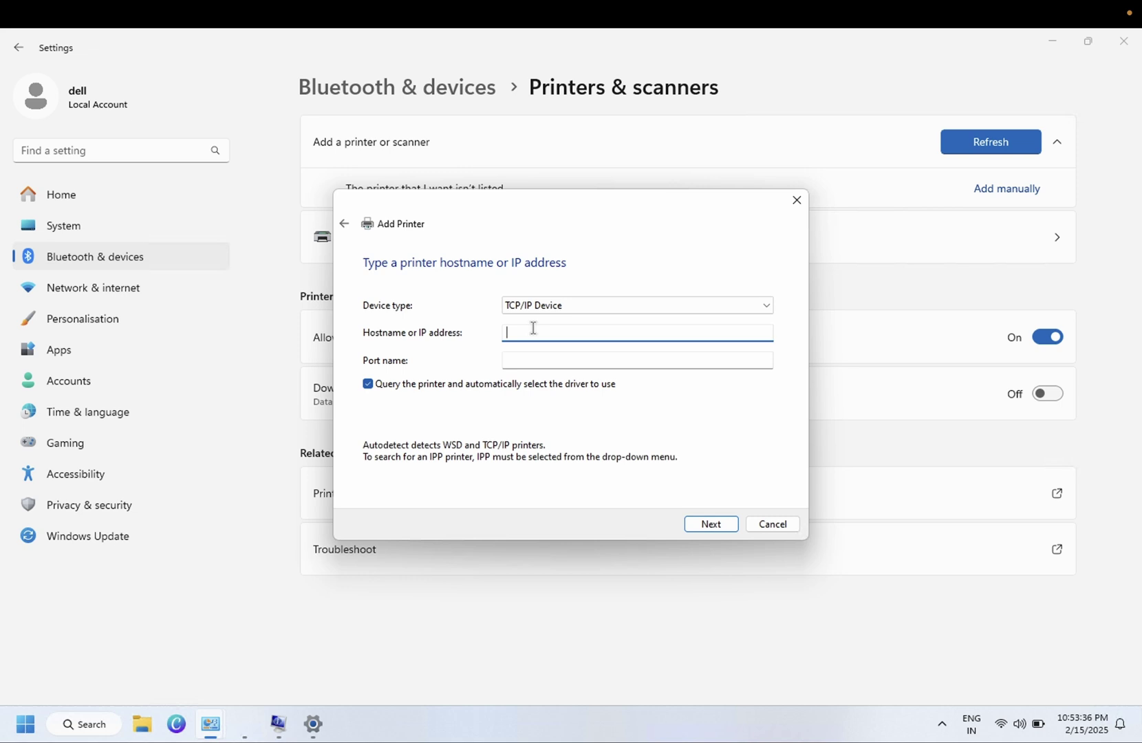
Step: Paste the copied IP into the hostname field and close the extra Command Prompt windows
{"action": "key", "text": "ctrl+v"}
{"action": "left_click", "coordinate": [942, 724]}
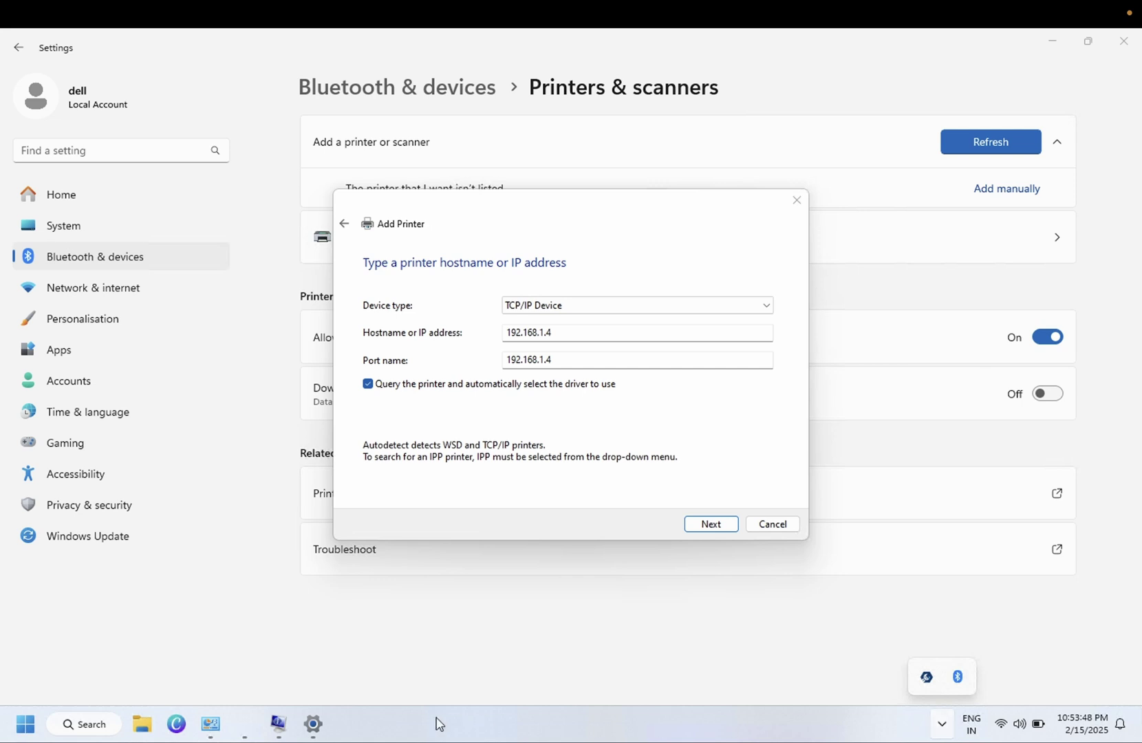
{"action": "mouse_move", "coordinate": [254, 730]}
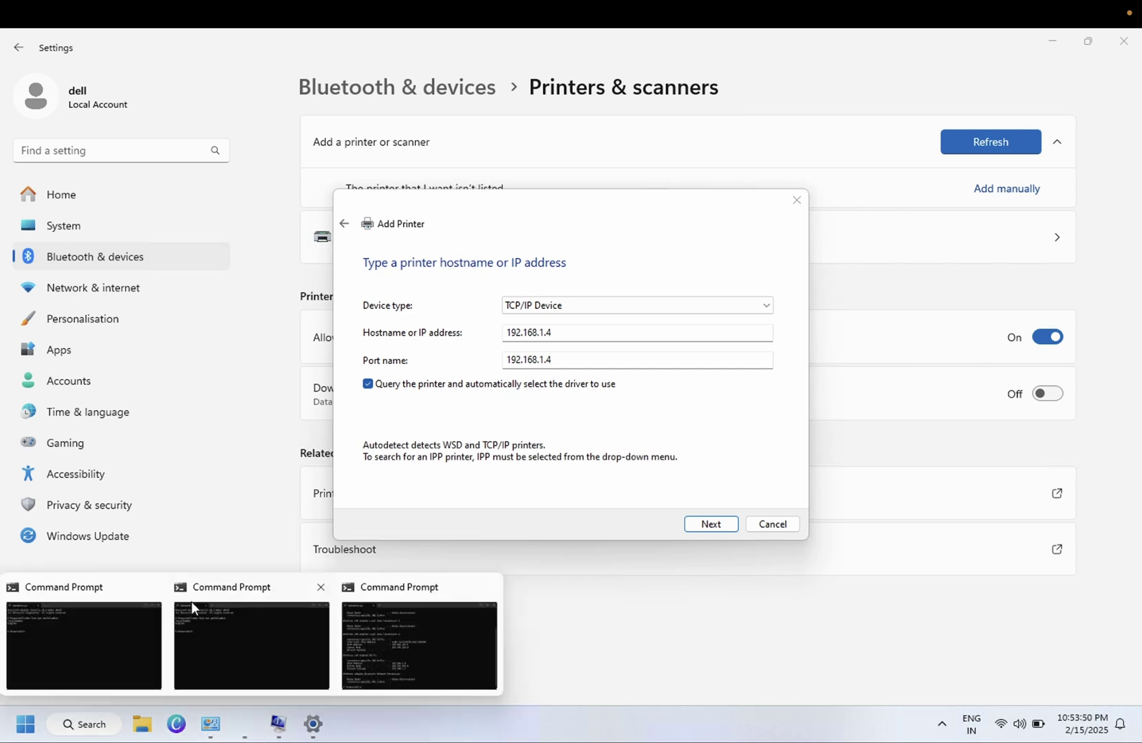
{"action": "left_click", "coordinate": [152, 587]}
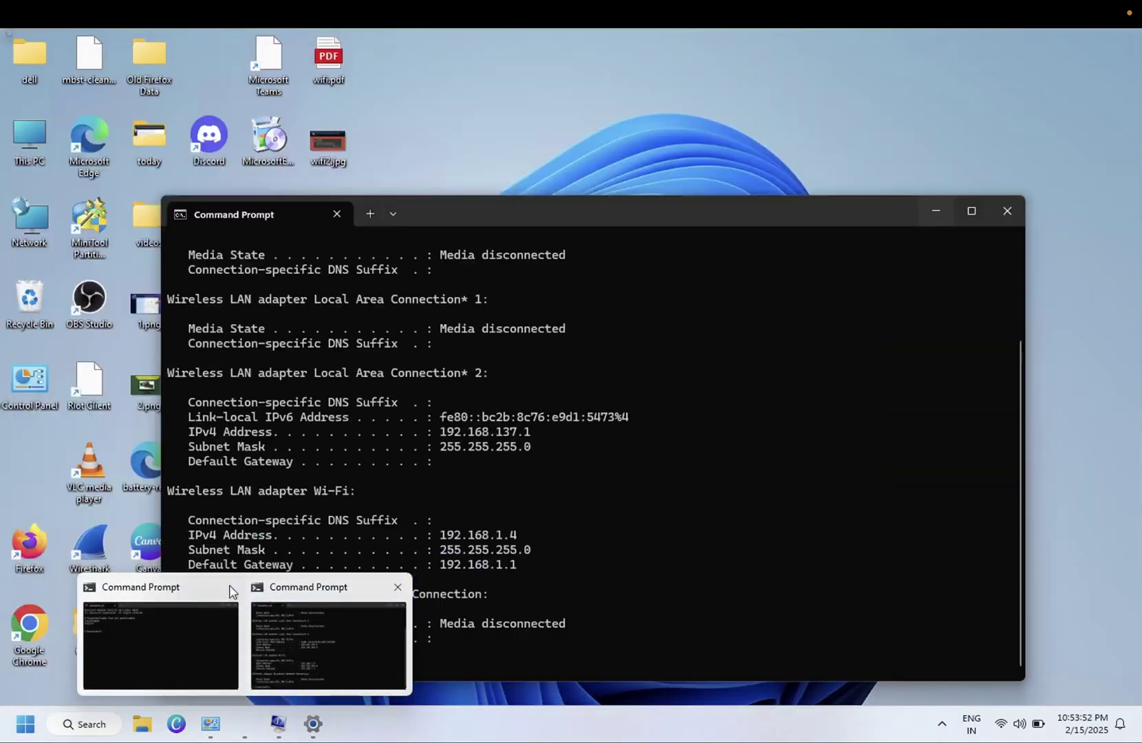
{"action": "left_click", "coordinate": [232, 587]}
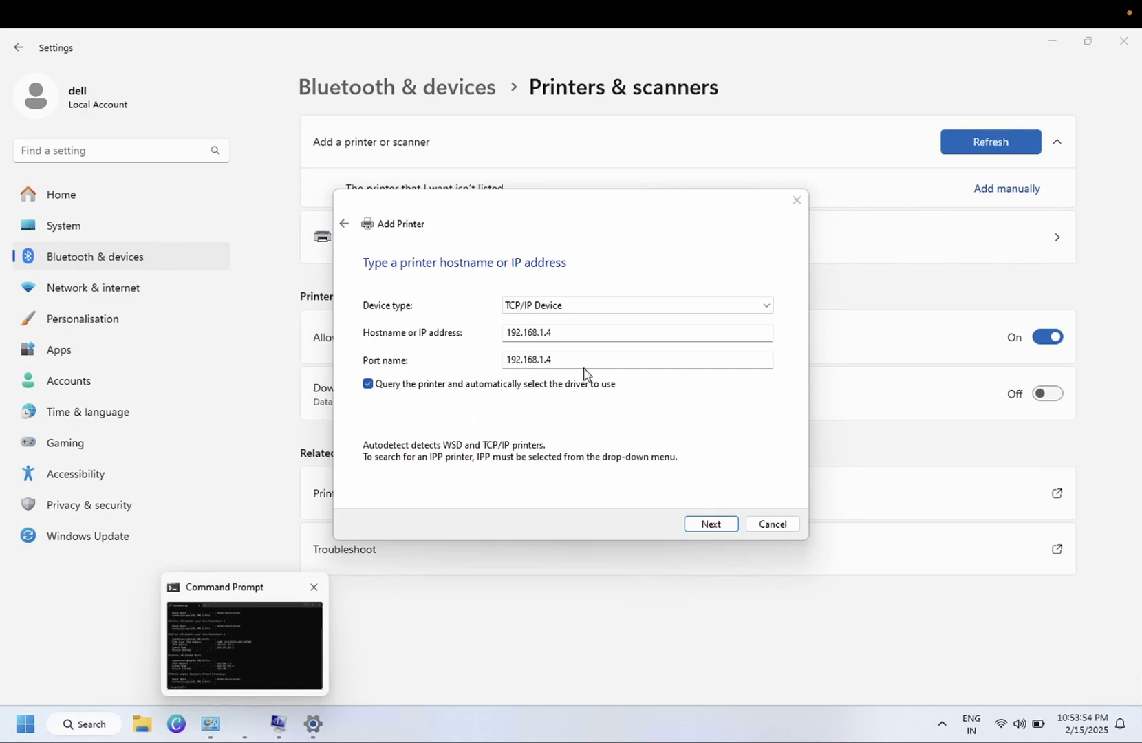
{"action": "left_click", "coordinate": [573, 331]}
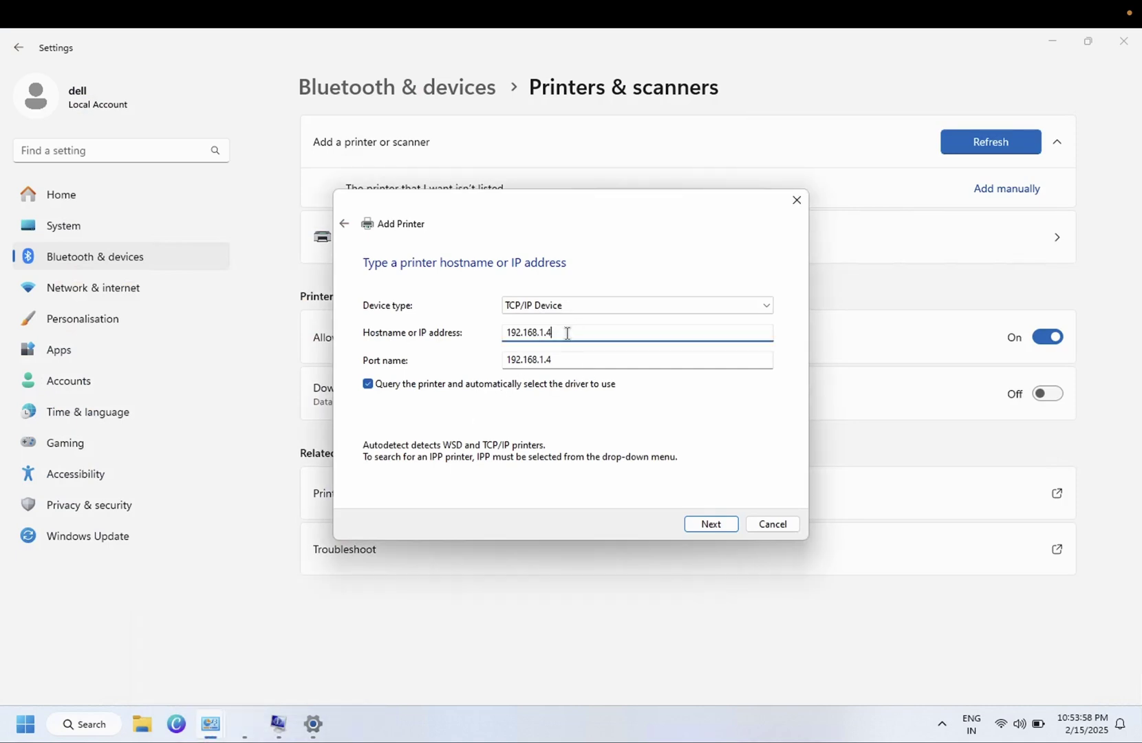
Step: Change the printer address to 192.168.1.100 and begin TCP/IP port detection
{"action": "key", "text": "BackSpace"}
{"action": "type", "text": "5"}
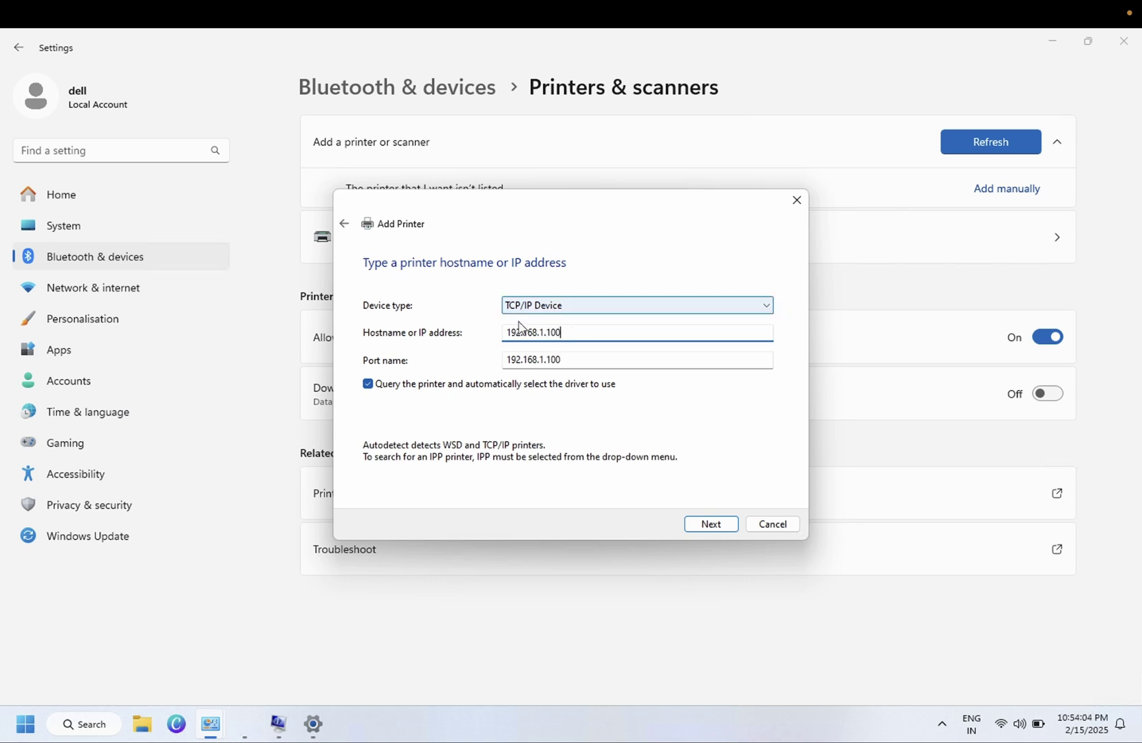
{"action": "left_click", "coordinate": [714, 525]}
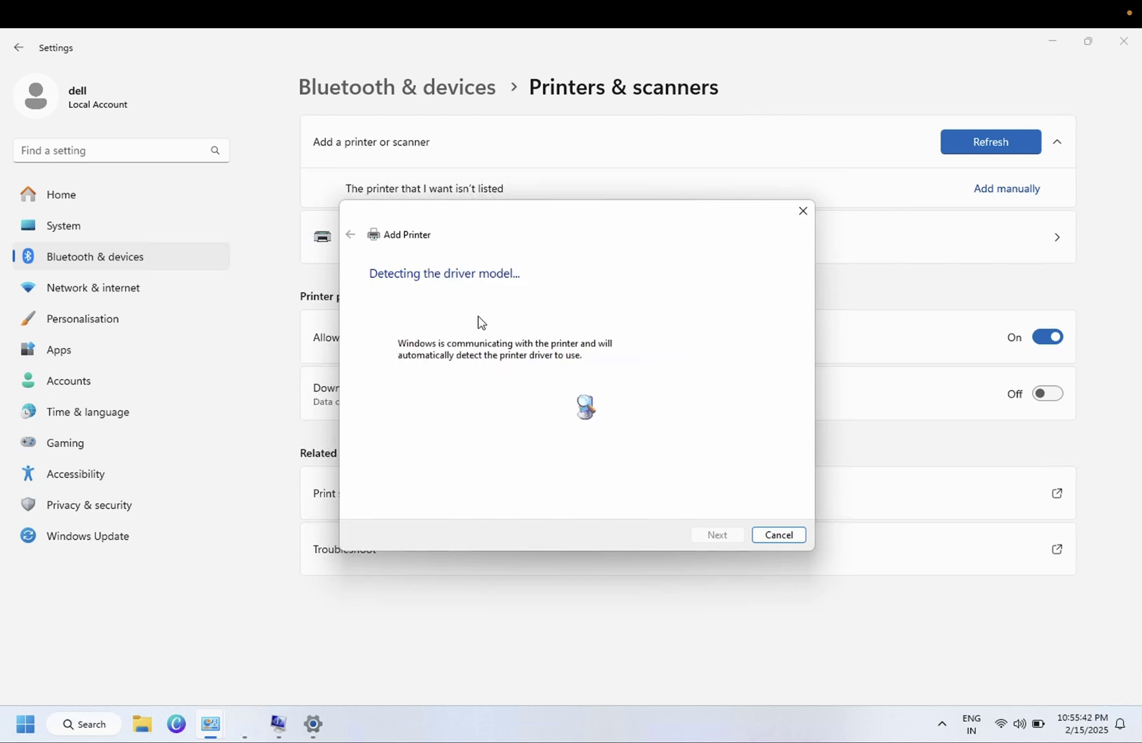
Step: Cancel the Add Printer wizard while it detects the driver model
{"action": "left_click", "coordinate": [781, 536]}
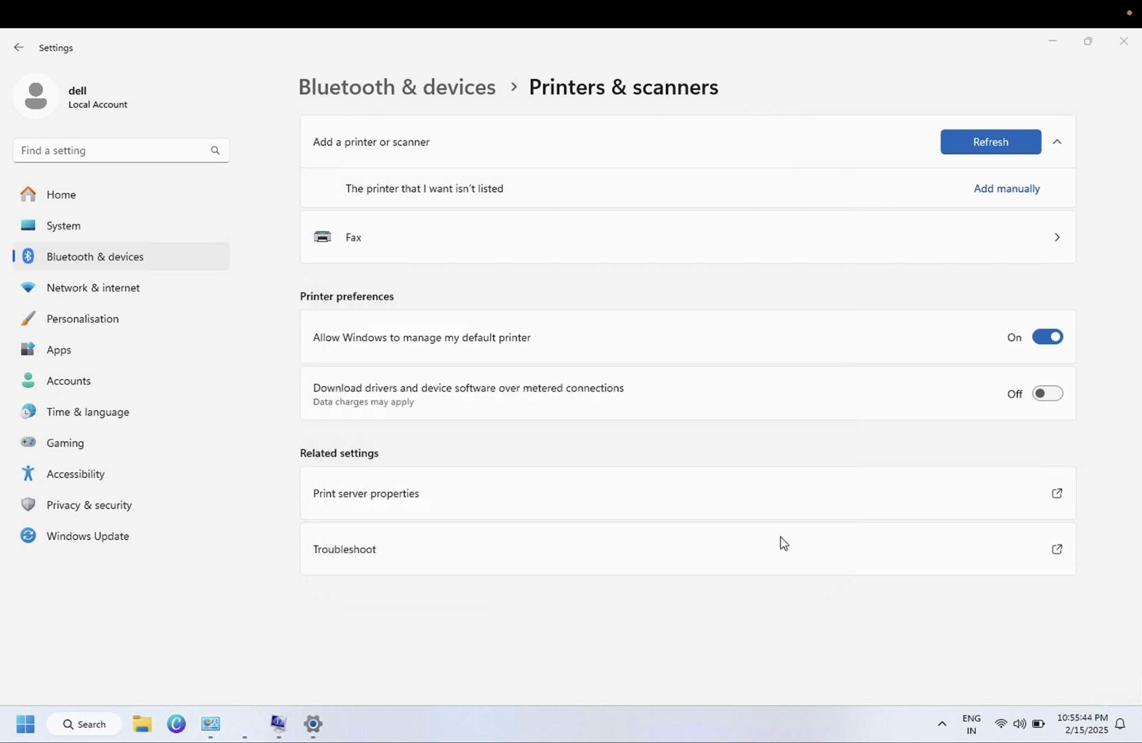
Step: Close Settings and open Windows Tools from Control Panel in a maximised window
{"action": "left_click", "coordinate": [1120, 40]}
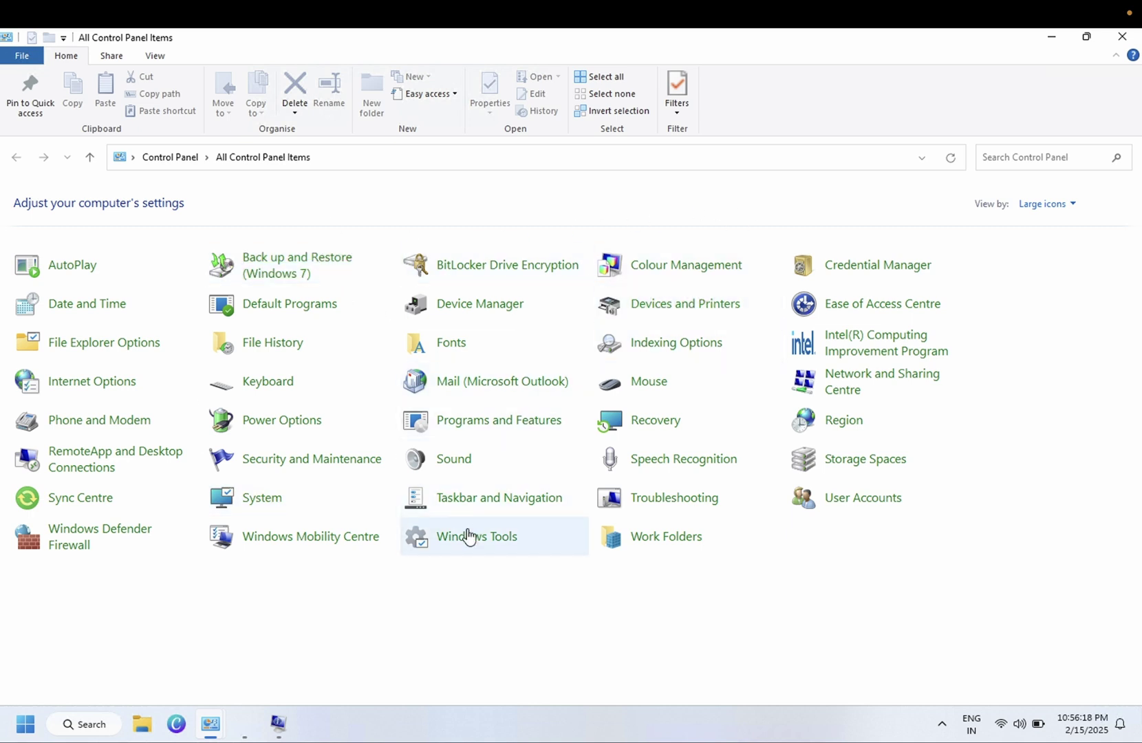
{"action": "left_click", "coordinate": [489, 543]}
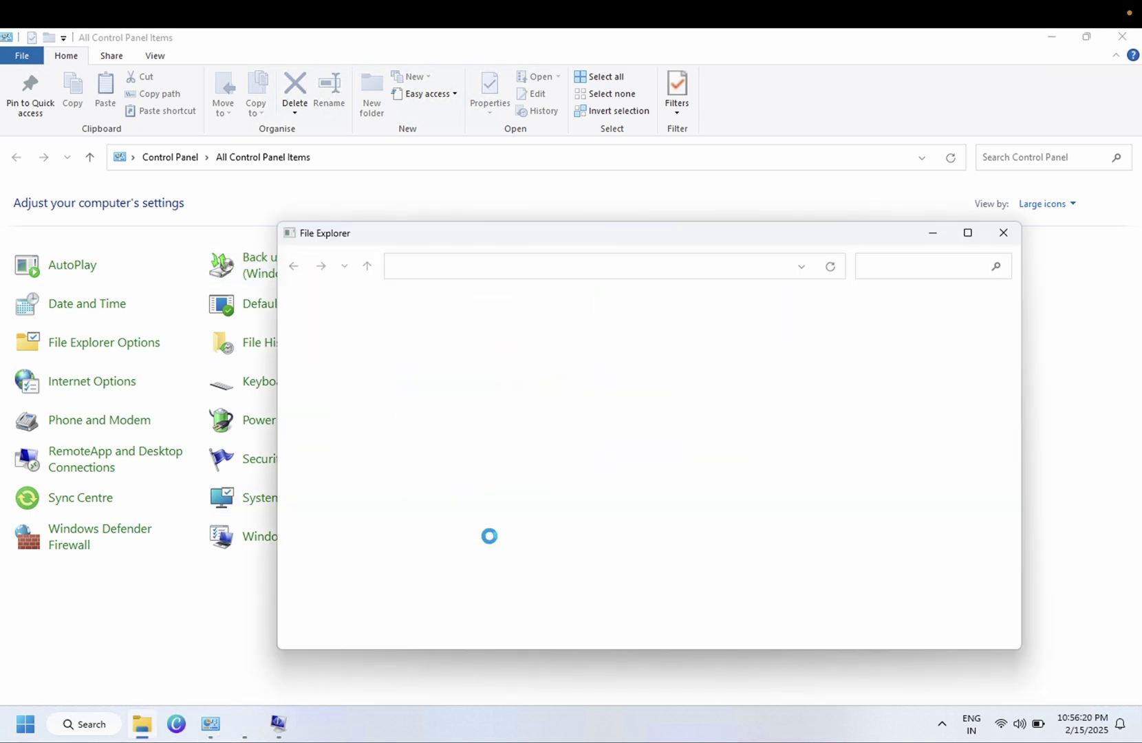
{"action": "left_click", "coordinate": [967, 233]}
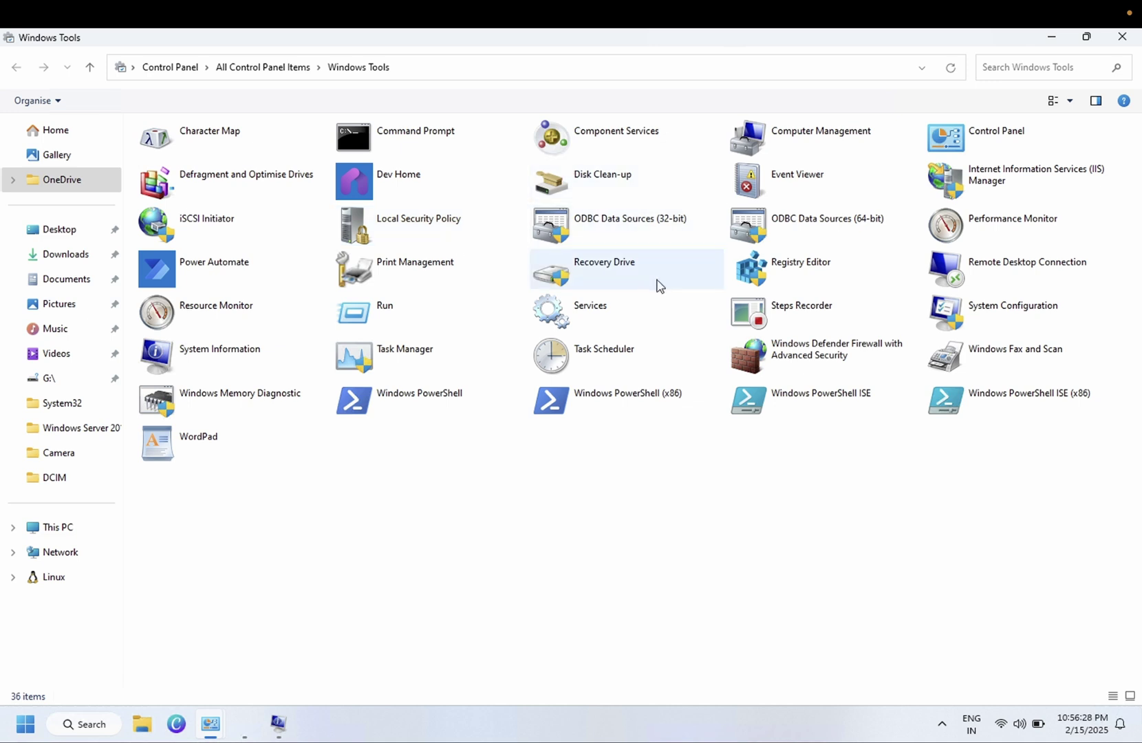
Step: In Print Management, list all drivers and try removing the x86 Point and Print driver package, which fails
{"action": "left_click", "coordinate": [412, 279]}
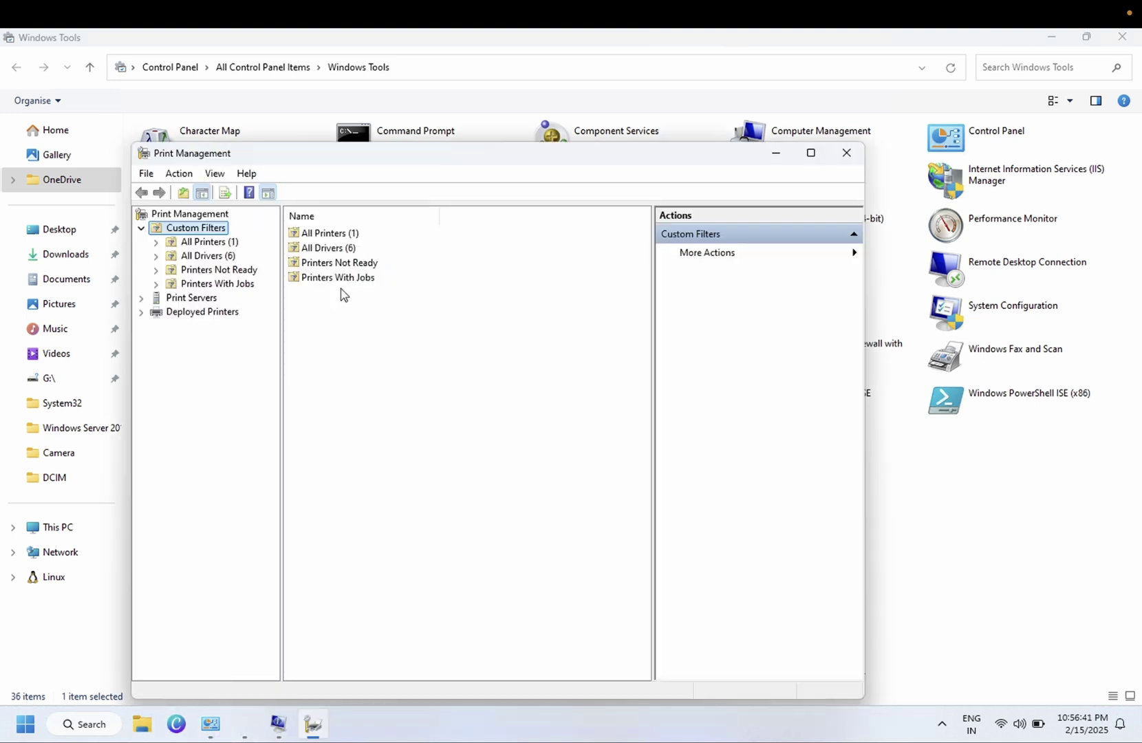
{"action": "left_click", "coordinate": [199, 256]}
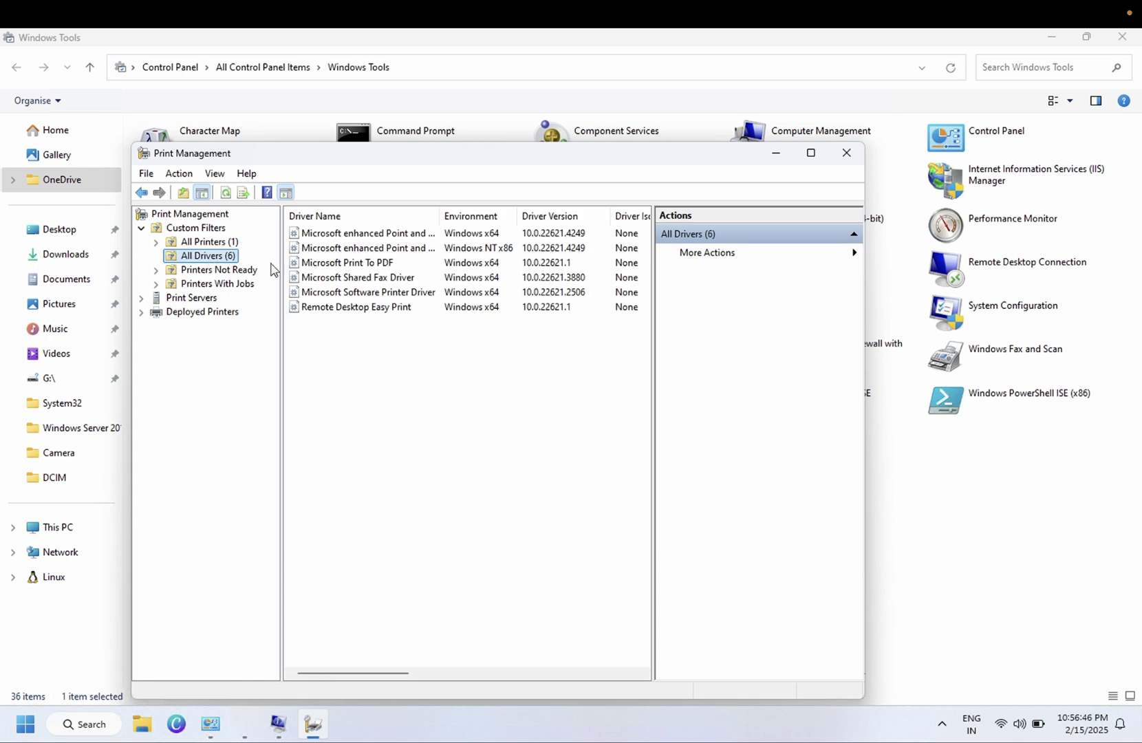
{"action": "left_click", "coordinate": [399, 234]}
{"action": "left_click_drag", "start_coordinate": [439, 216], "coordinate": [490, 216]}
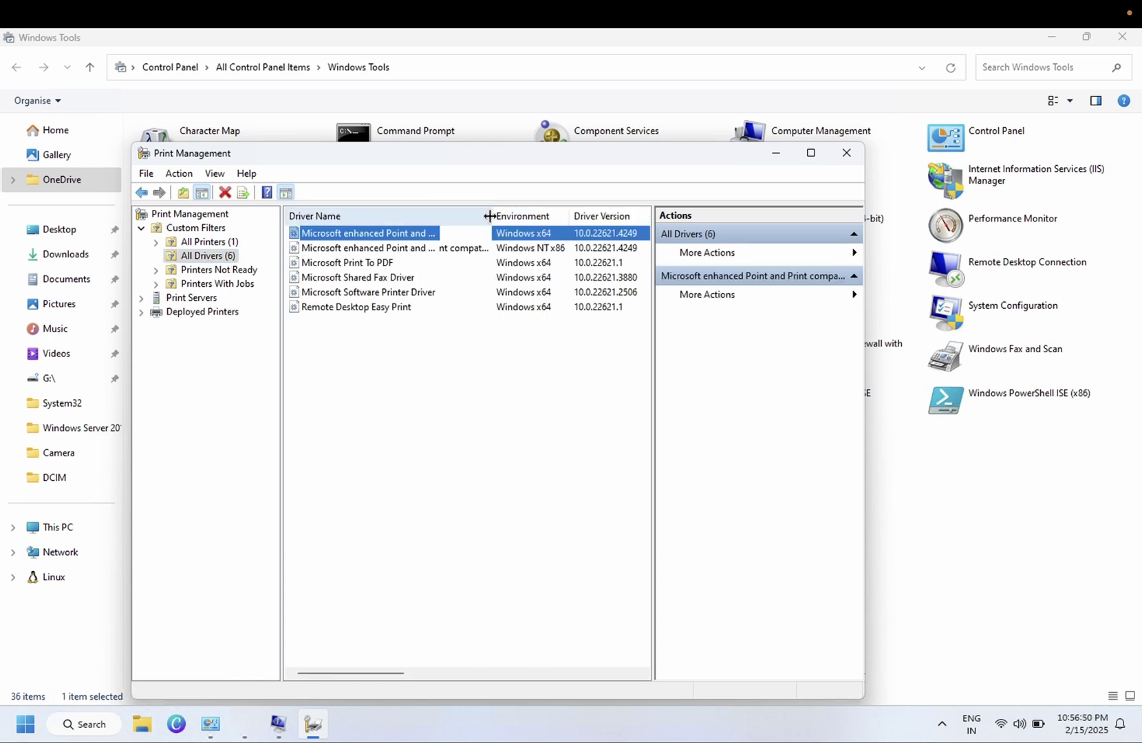
{"action": "right_click", "coordinate": [356, 255]}
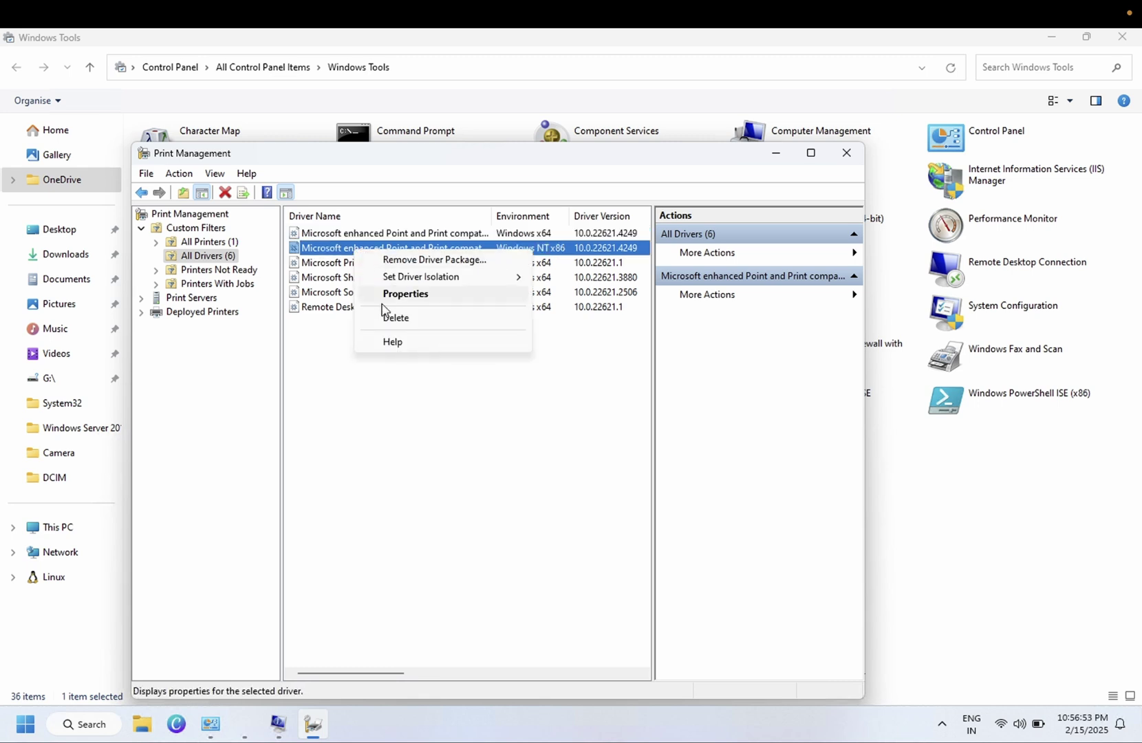
{"action": "left_click", "coordinate": [468, 260]}
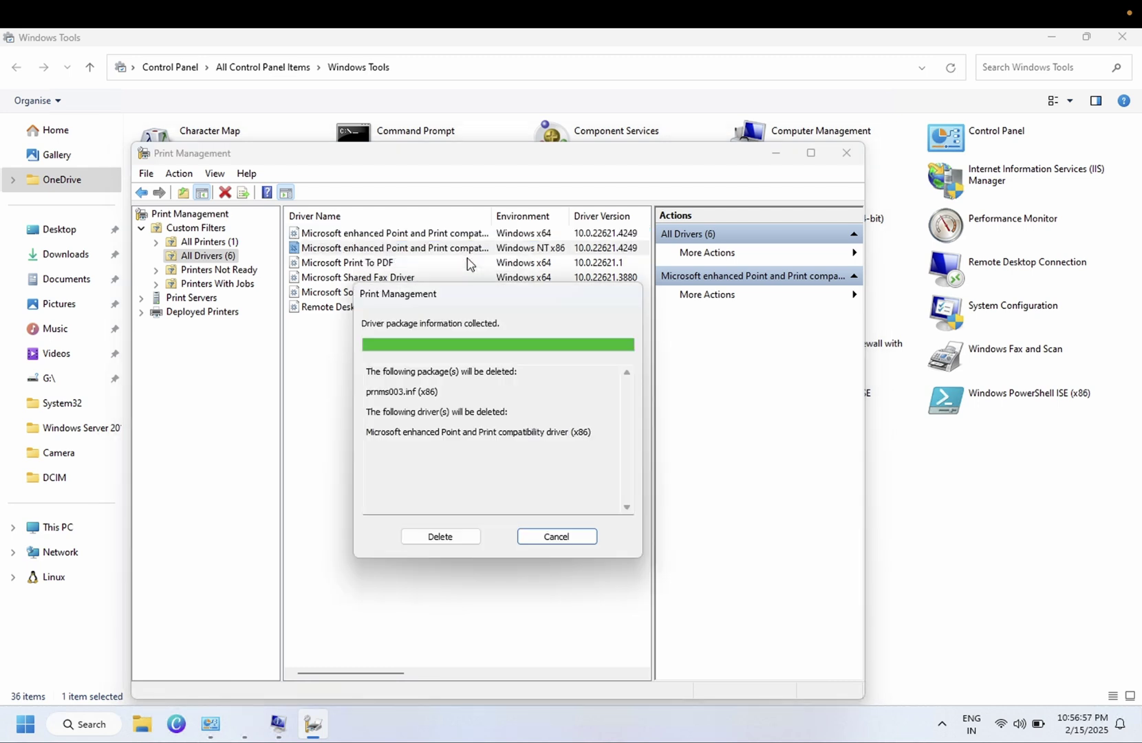
{"action": "left_click", "coordinate": [455, 542]}
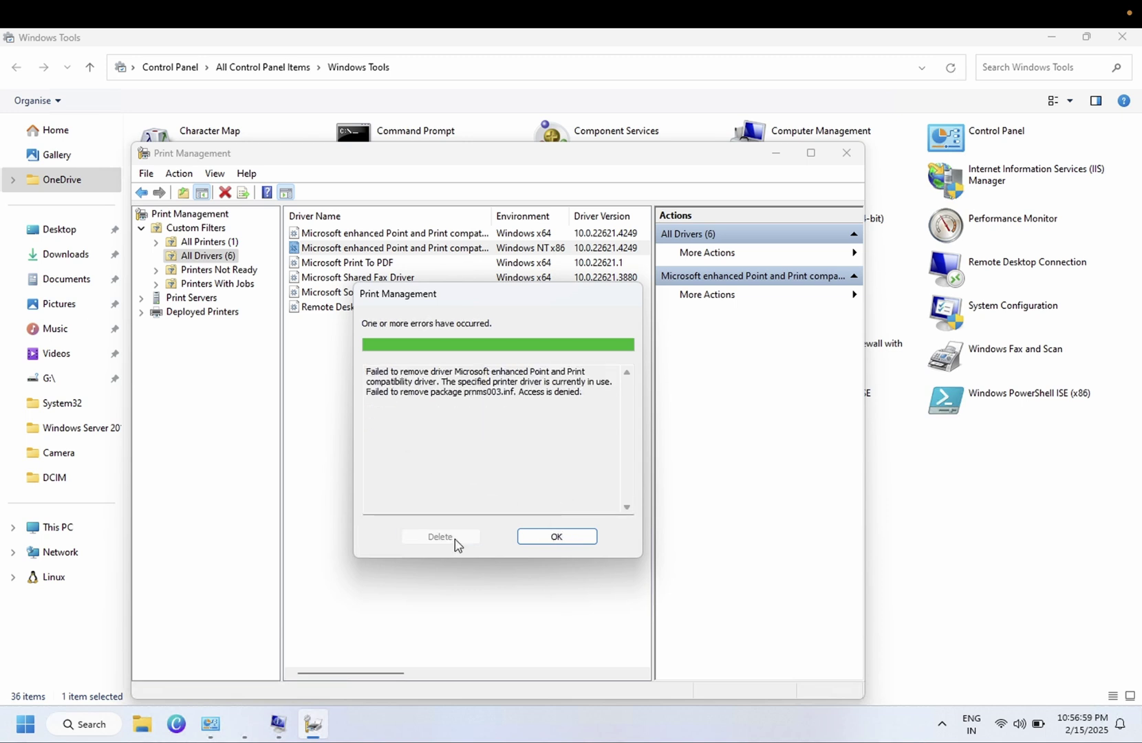
{"action": "left_click", "coordinate": [557, 538]}
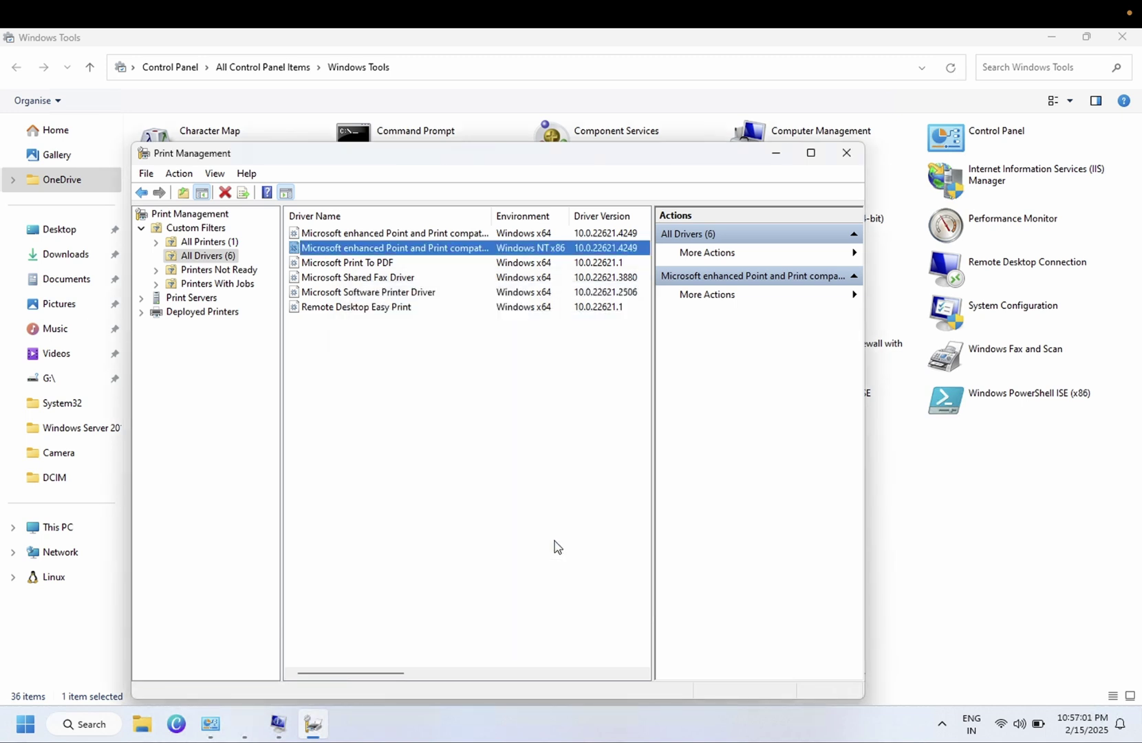
Step: Delete the Microsoft Print To PDF, Remote Desktop Easy Print and Microsoft Software Printer drivers
{"action": "left_click", "coordinate": [346, 262]}
{"action": "right_click", "coordinate": [346, 262]}
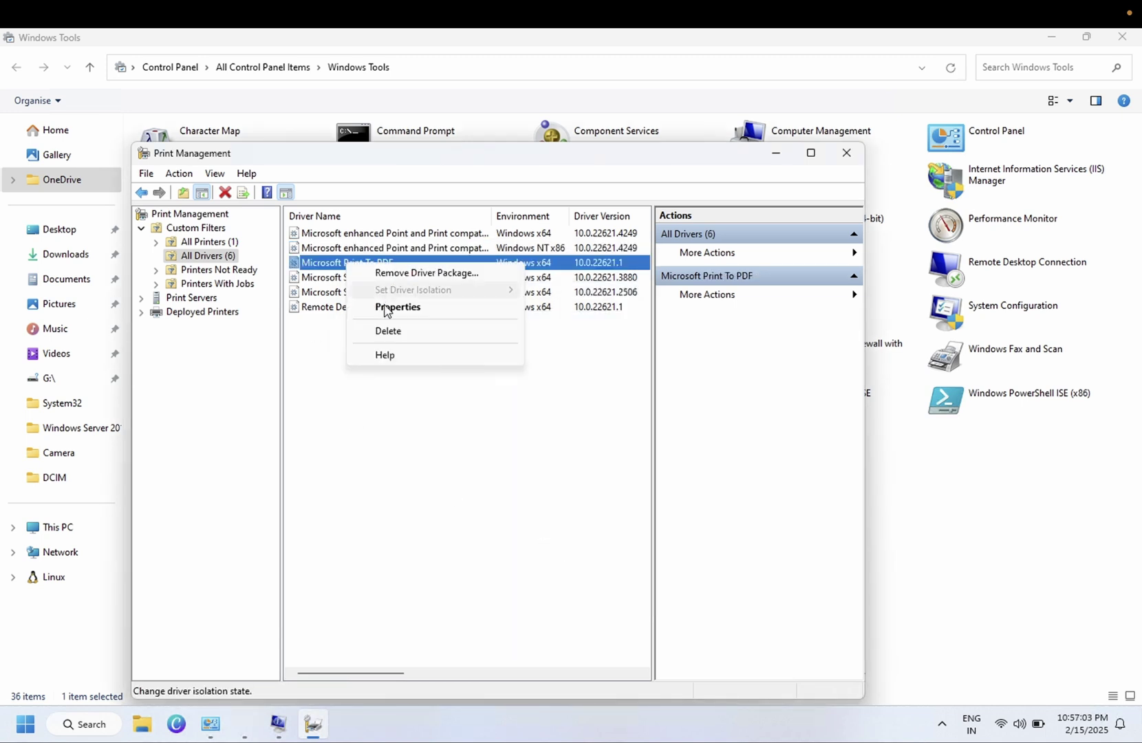
{"action": "left_click", "coordinate": [393, 332]}
{"action": "left_click", "coordinate": [551, 469]}
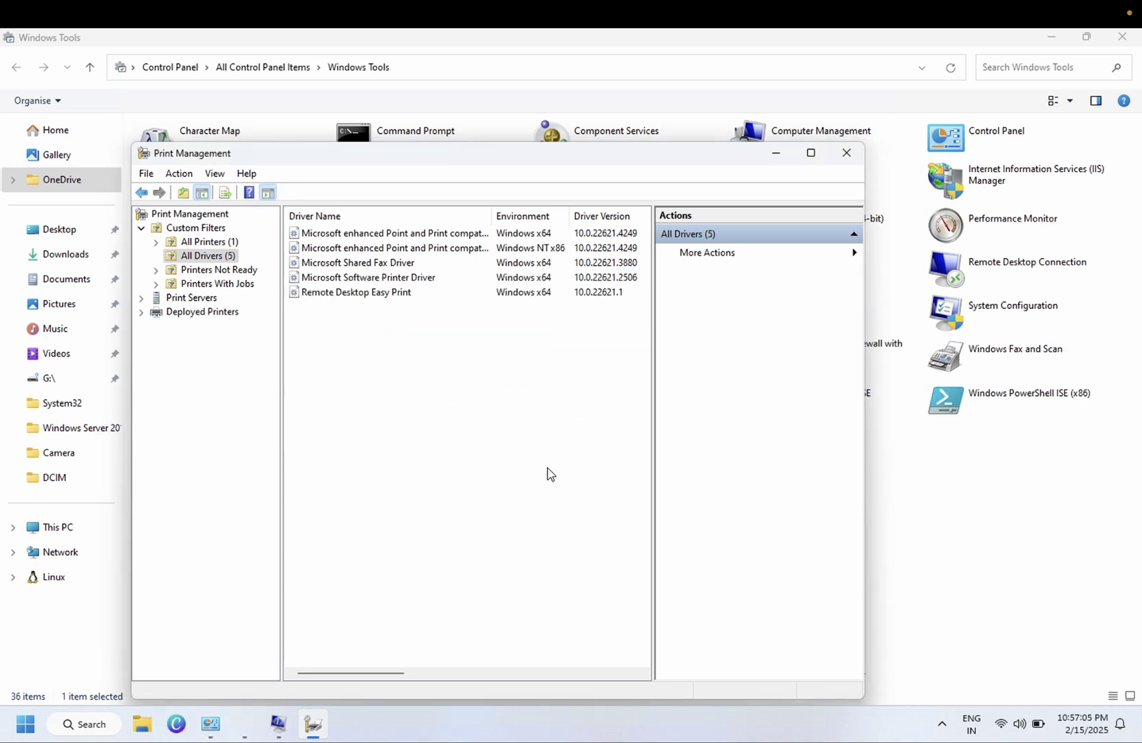
{"action": "left_click", "coordinate": [375, 293]}
{"action": "right_click", "coordinate": [370, 292]}
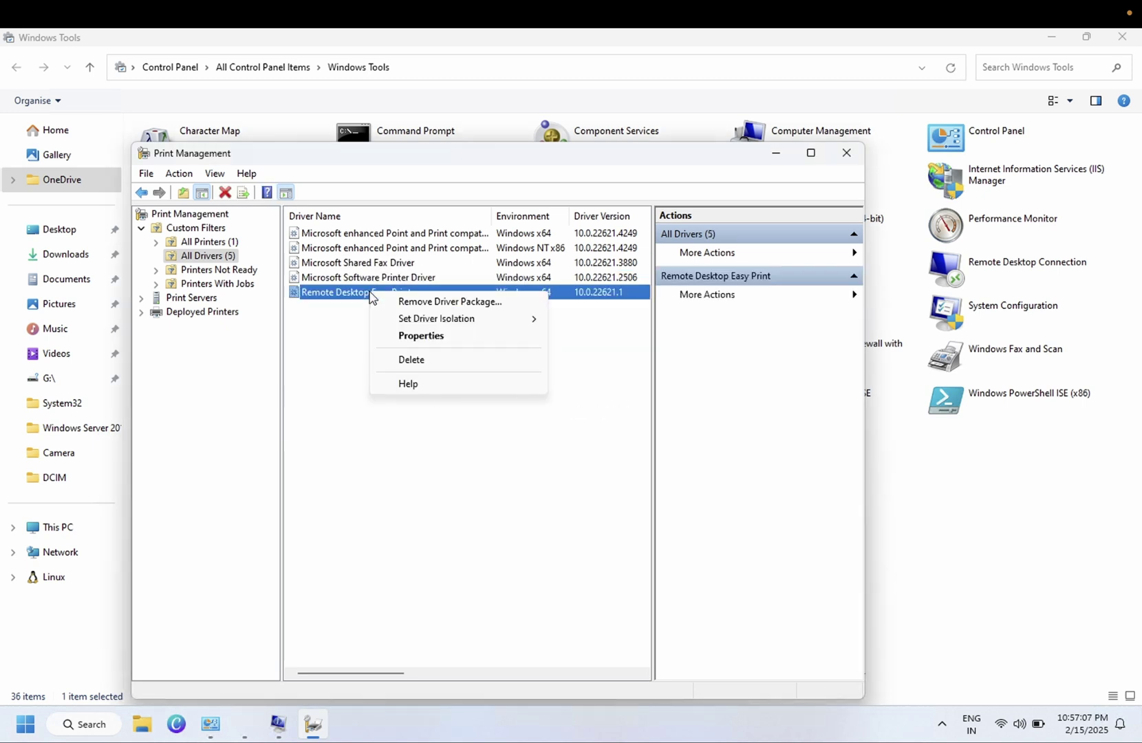
{"action": "left_click", "coordinate": [415, 363]}
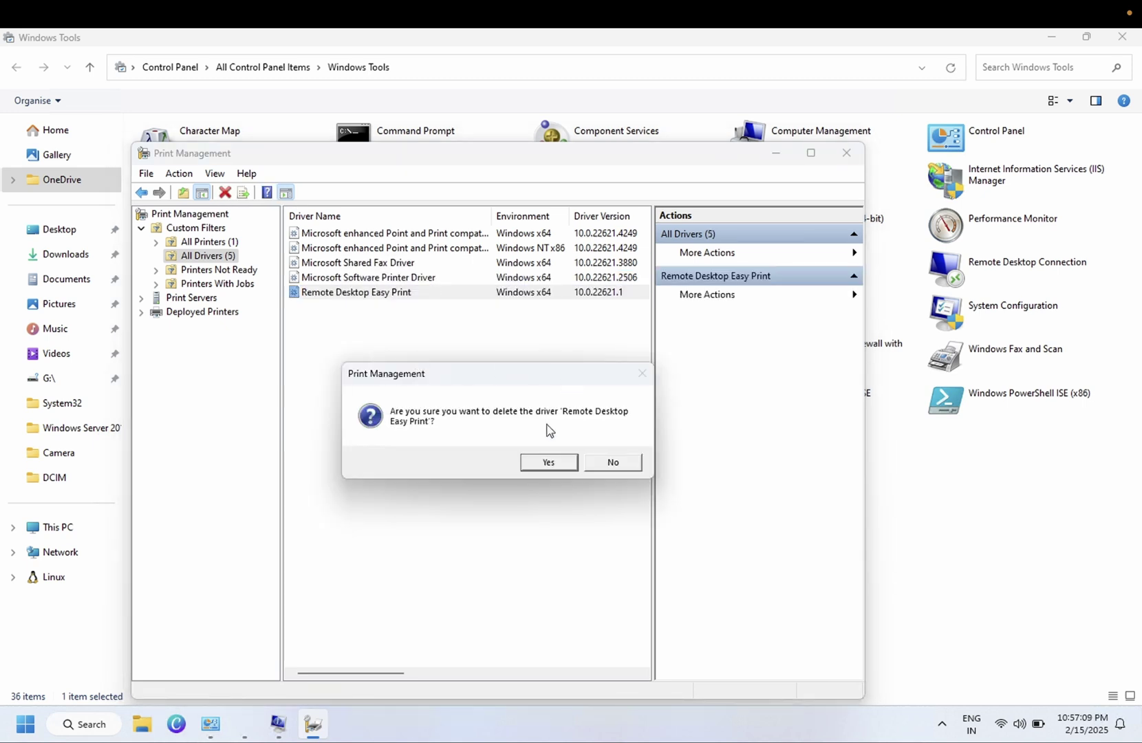
{"action": "left_click", "coordinate": [545, 460]}
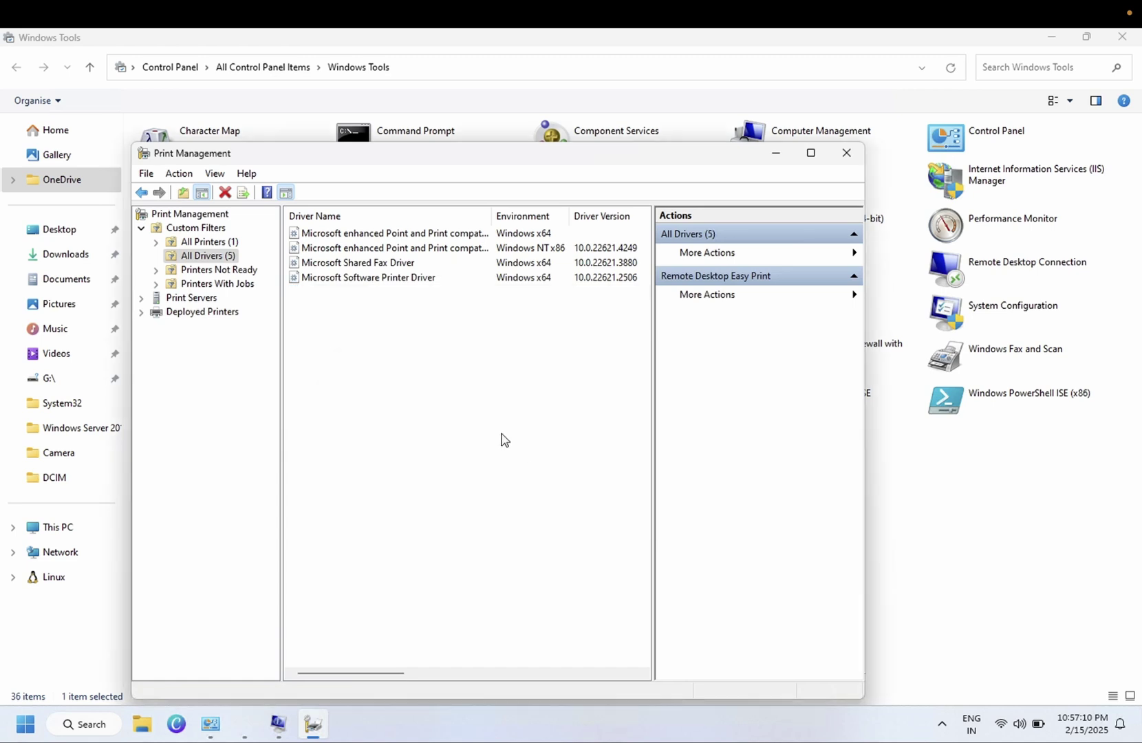
{"action": "left_click", "coordinate": [370, 280]}
{"action": "right_click", "coordinate": [370, 282]}
{"action": "left_click", "coordinate": [408, 348]}
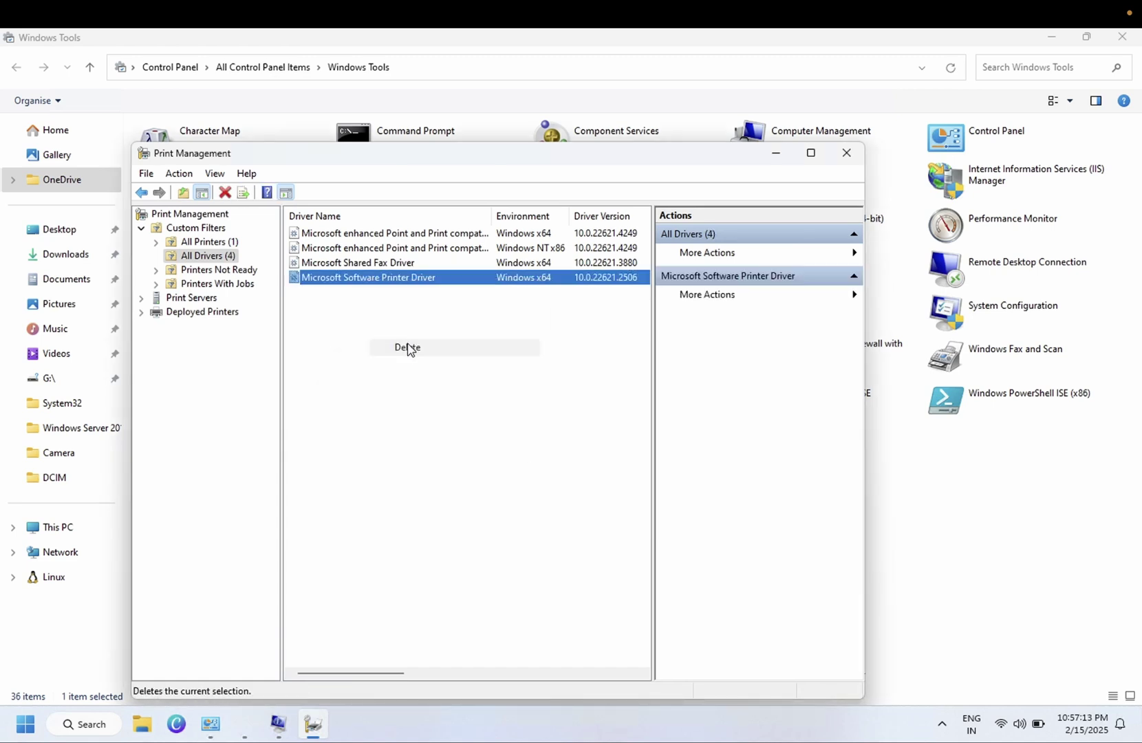
{"action": "left_click", "coordinate": [529, 461]}
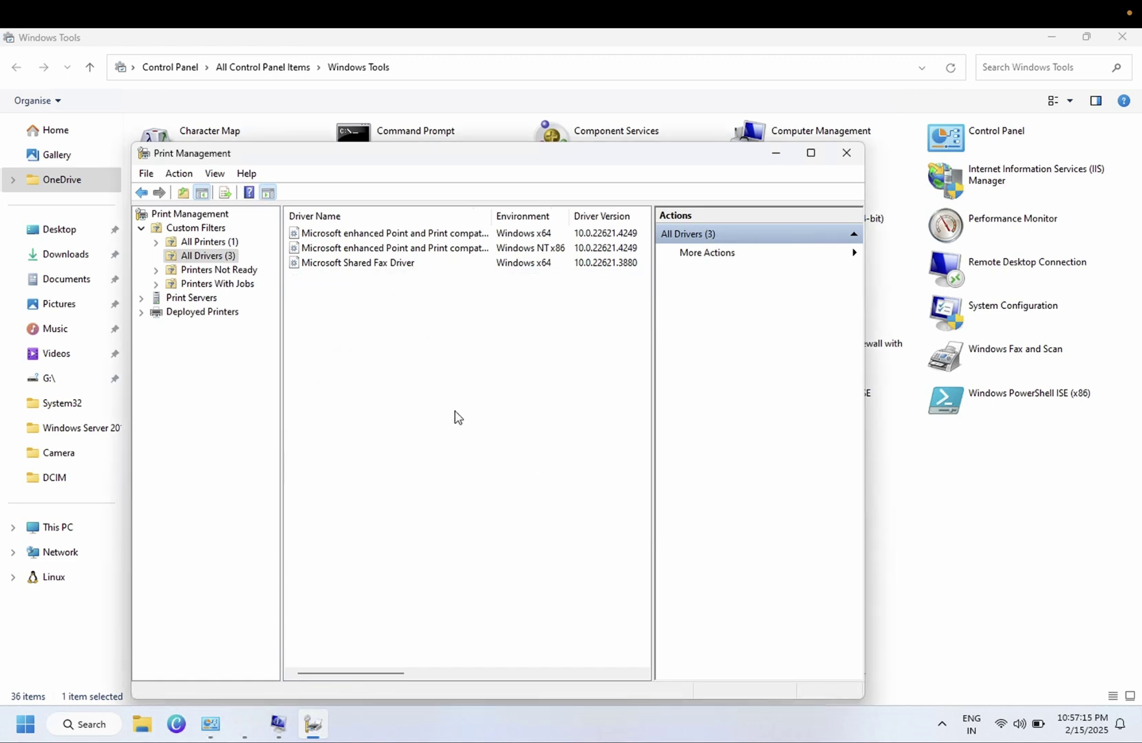
Step: Review the remaining drivers, then the All Printers and All Drivers lists
{"action": "left_click", "coordinate": [370, 264]}
{"action": "left_click", "coordinate": [369, 248]}
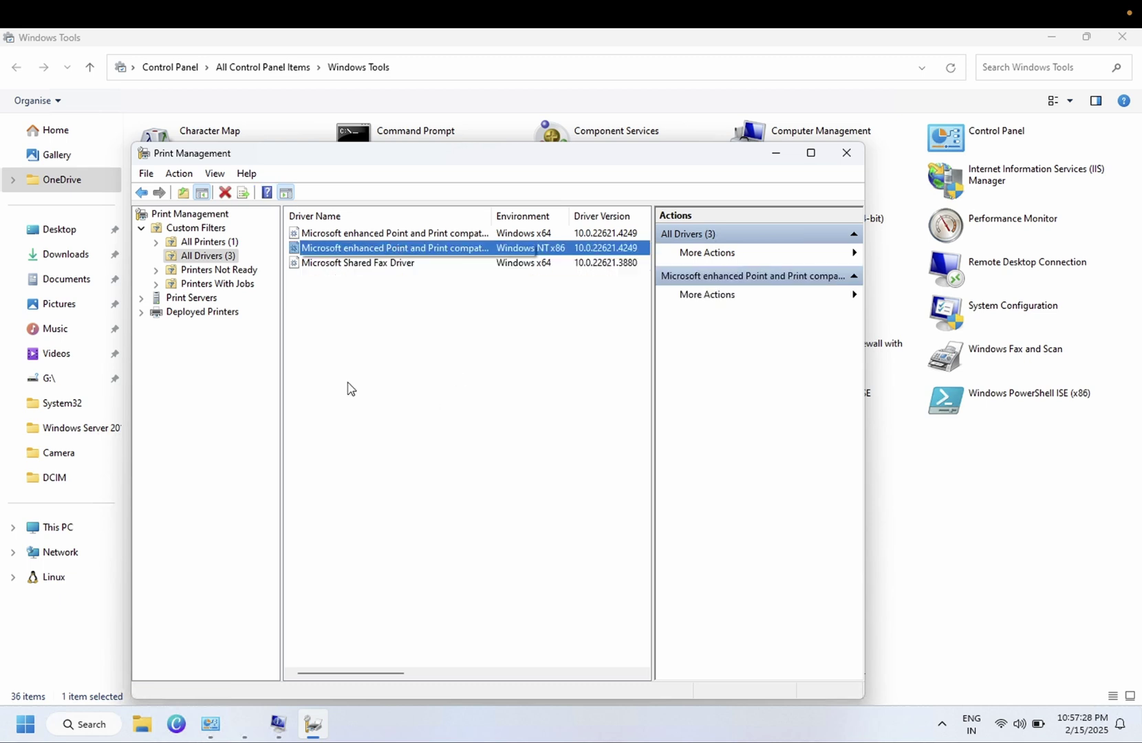
{"action": "left_click", "coordinate": [372, 233]}
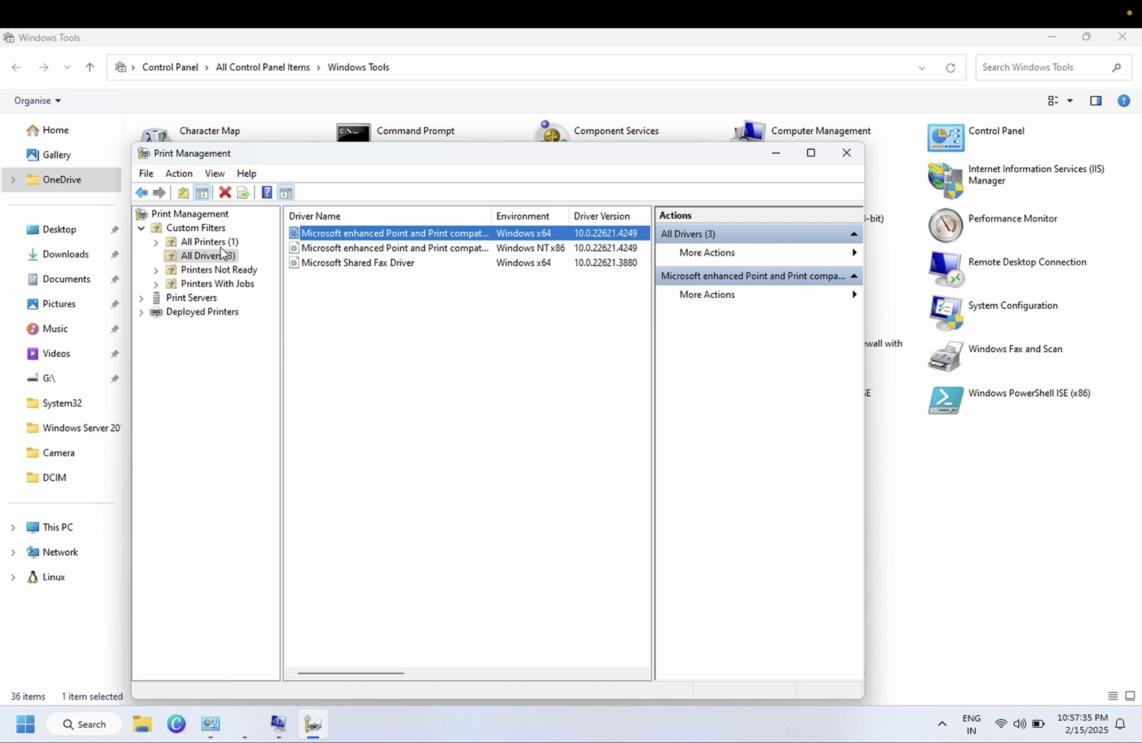
{"action": "left_click", "coordinate": [210, 242]}
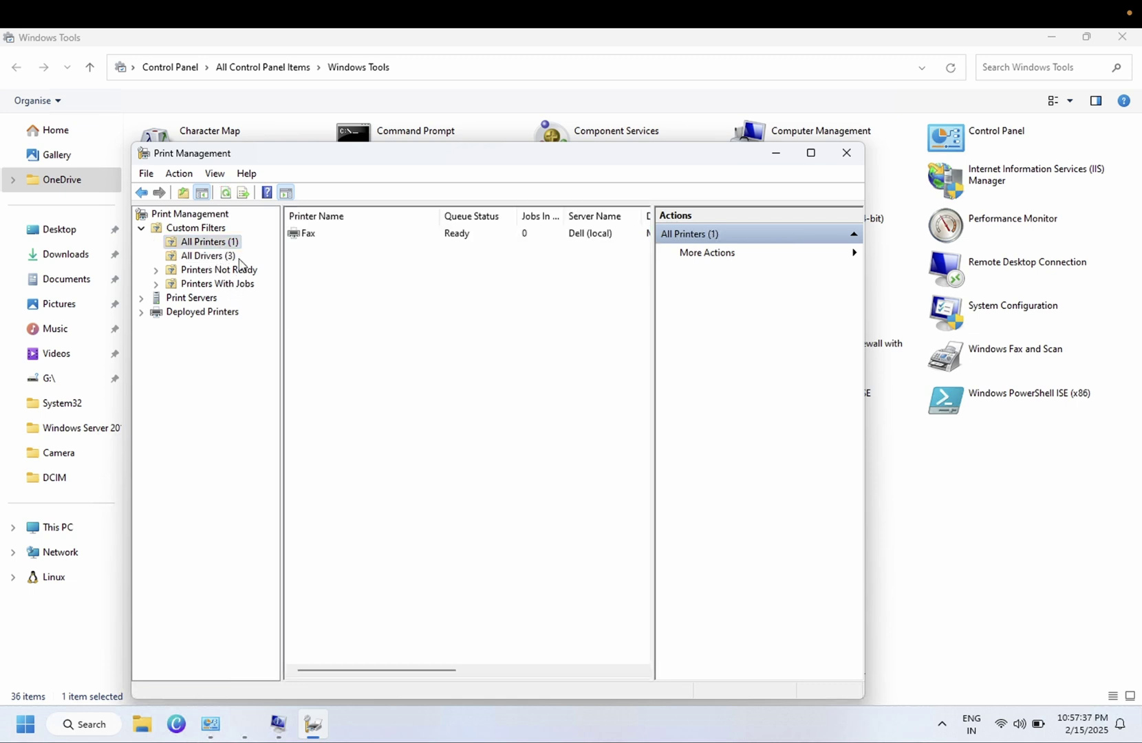
{"action": "left_click", "coordinate": [226, 256]}
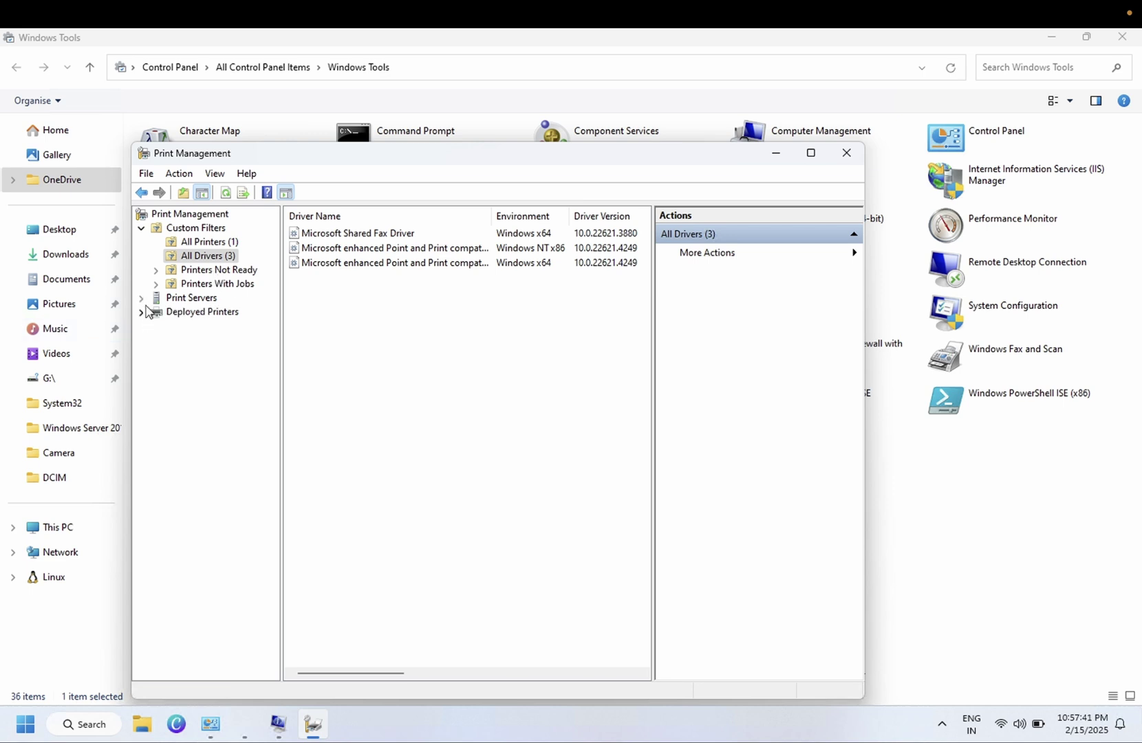
Step: Expand Print Servers > Dell (local) and open its Drivers list
{"action": "left_click", "coordinate": [156, 272]}
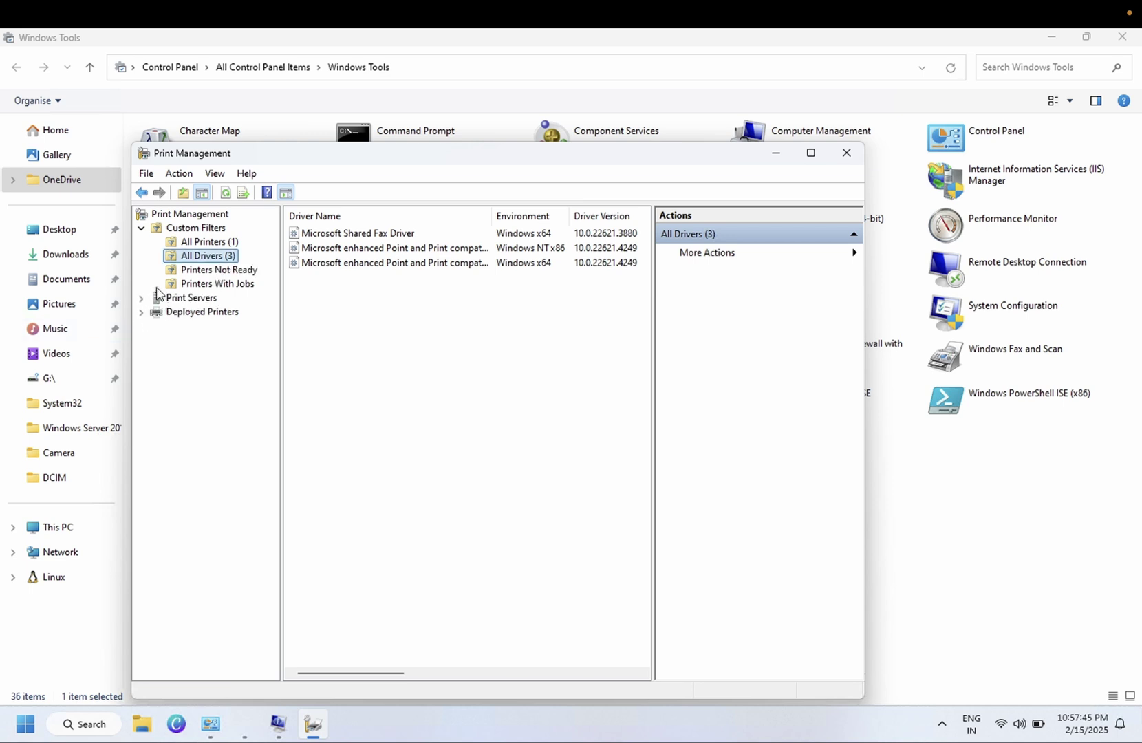
{"action": "left_click", "coordinate": [142, 298]}
{"action": "left_click", "coordinate": [205, 313]}
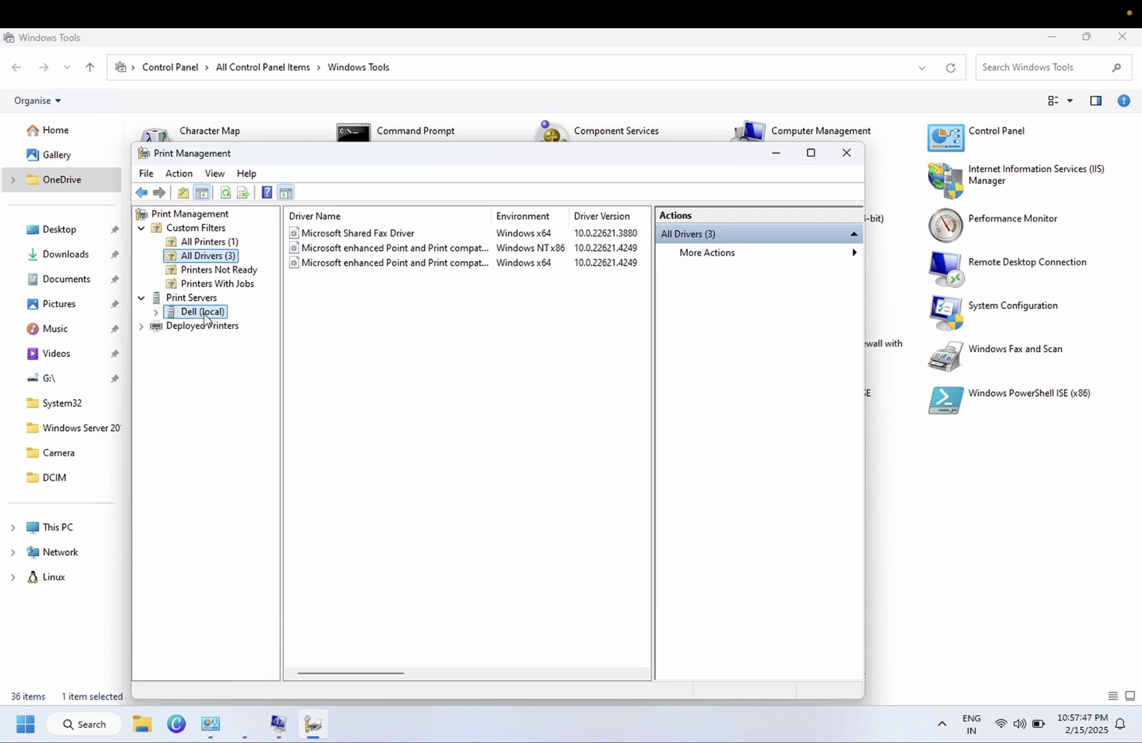
{"action": "double_click", "coordinate": [205, 313]}
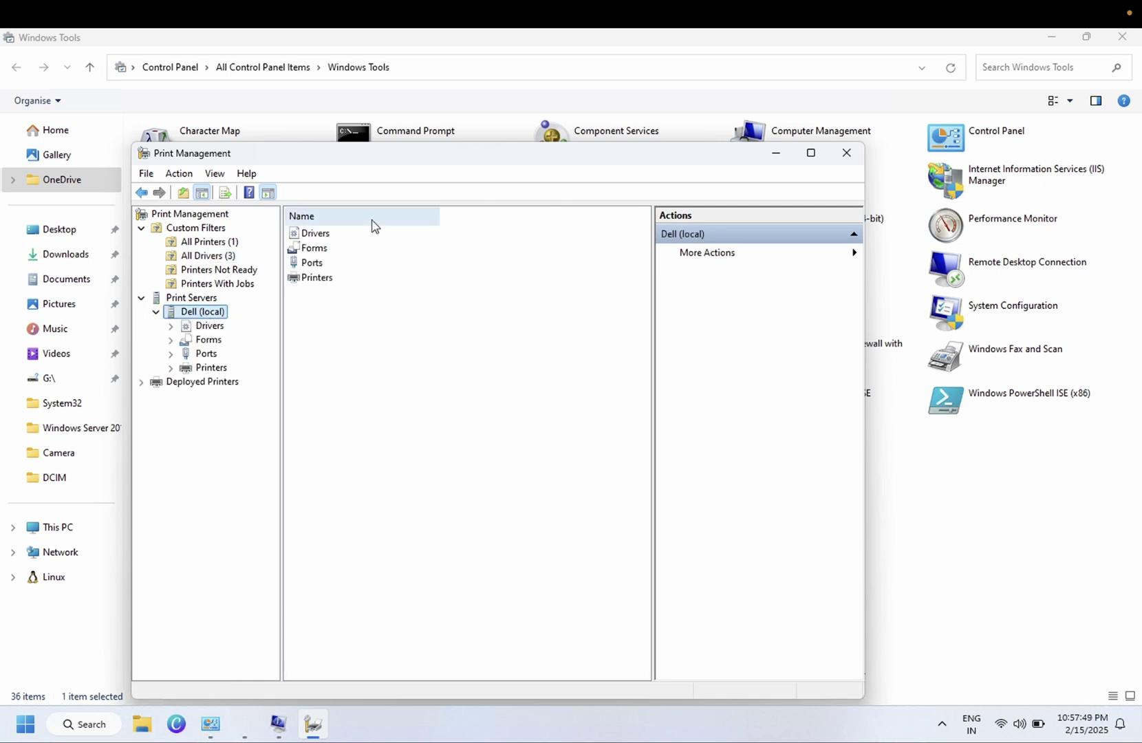
{"action": "double_click", "coordinate": [316, 234]}
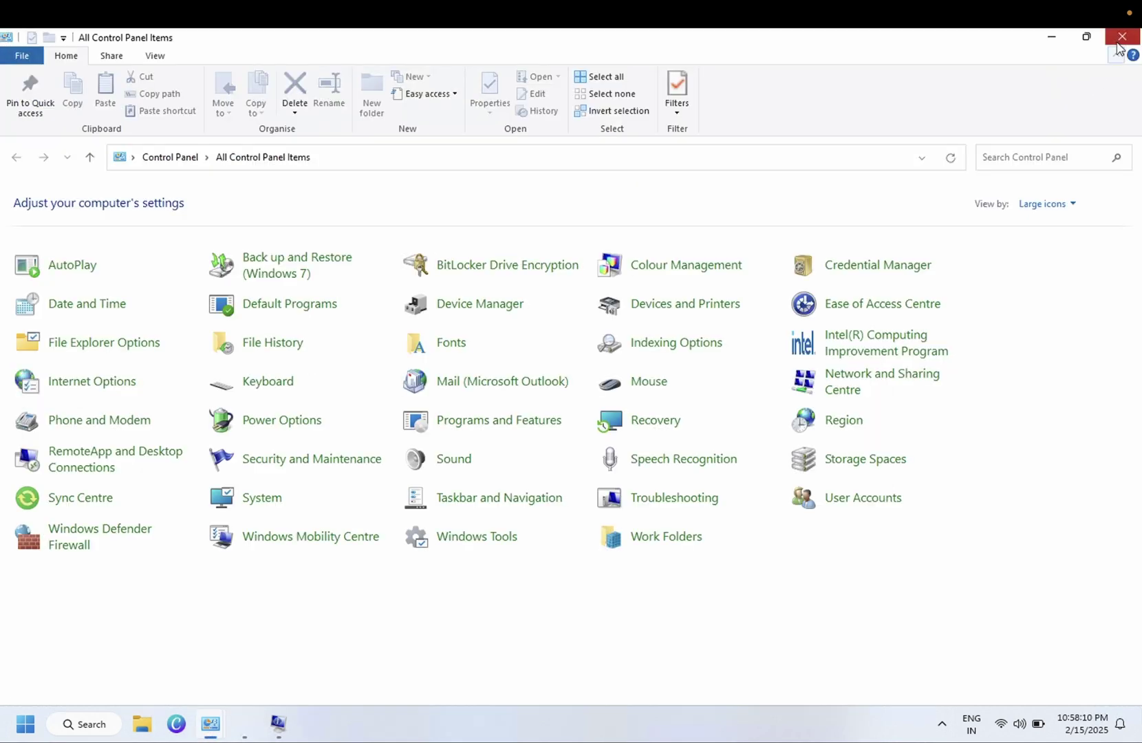
Step: Close Control Panel and search 'microsoft printer' to reach the Printer Metadata Troubleshooter Tool page
{"action": "left_click", "coordinate": [1119, 40]}
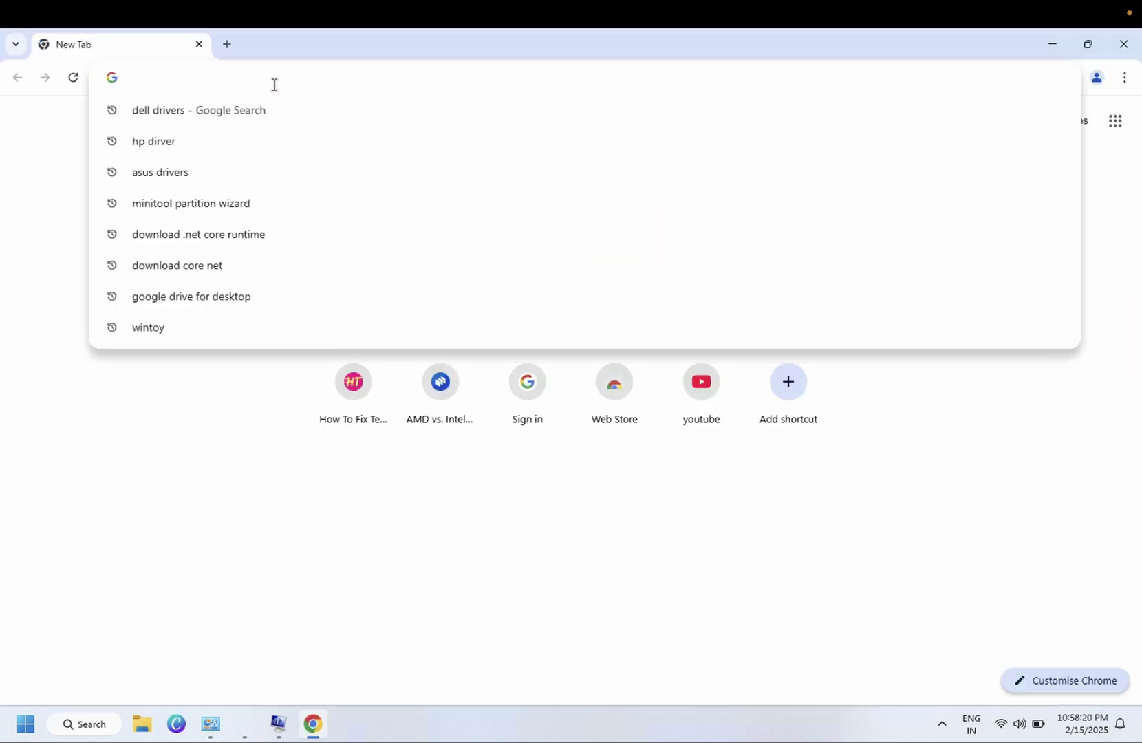
{"action": "type", "text": "micros"}
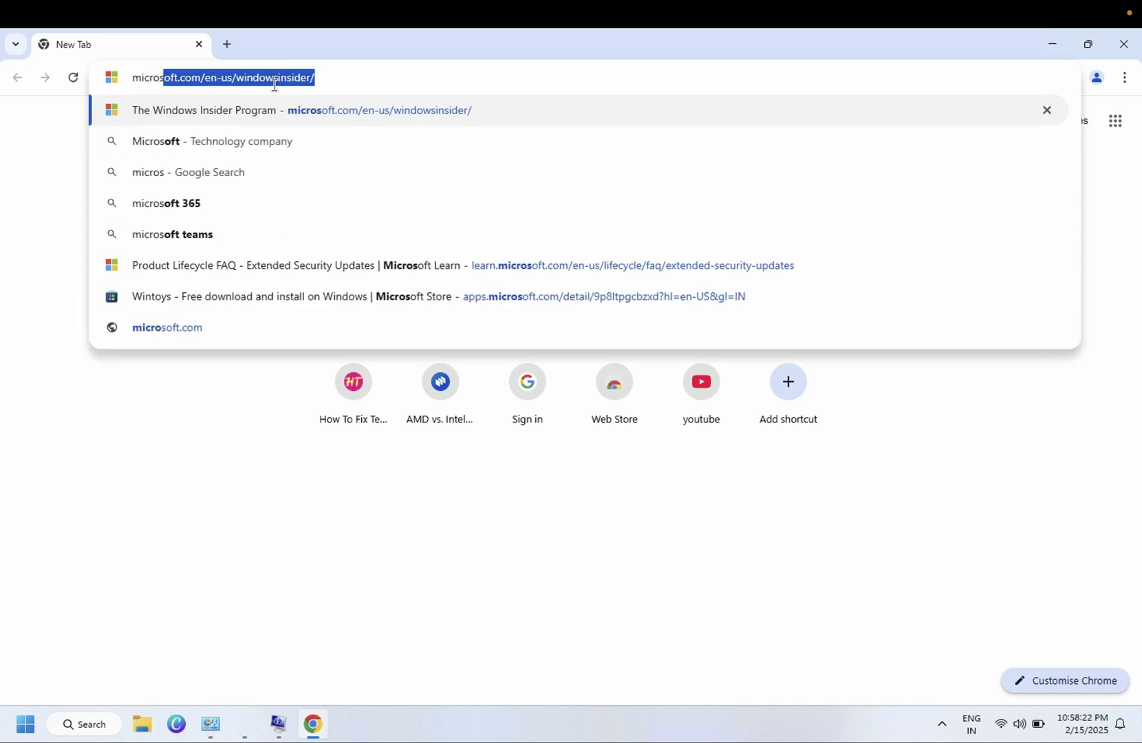
{"action": "type", "text": "oft printer"}
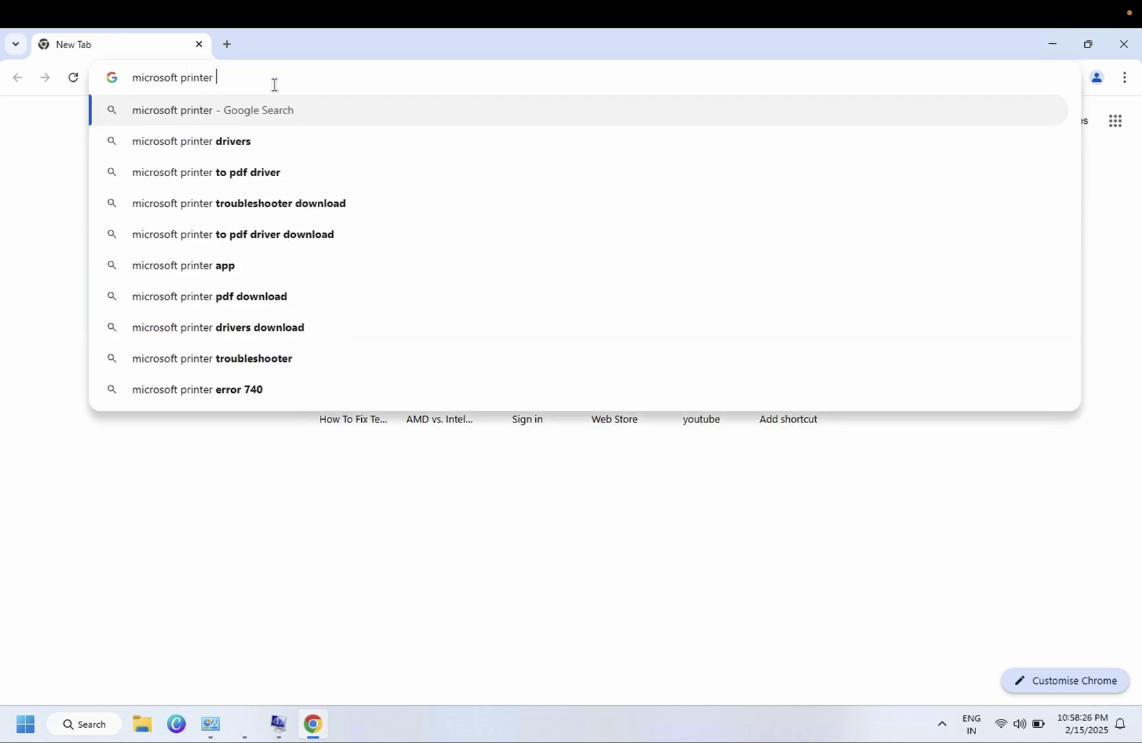
{"action": "left_click", "coordinate": [298, 205]}
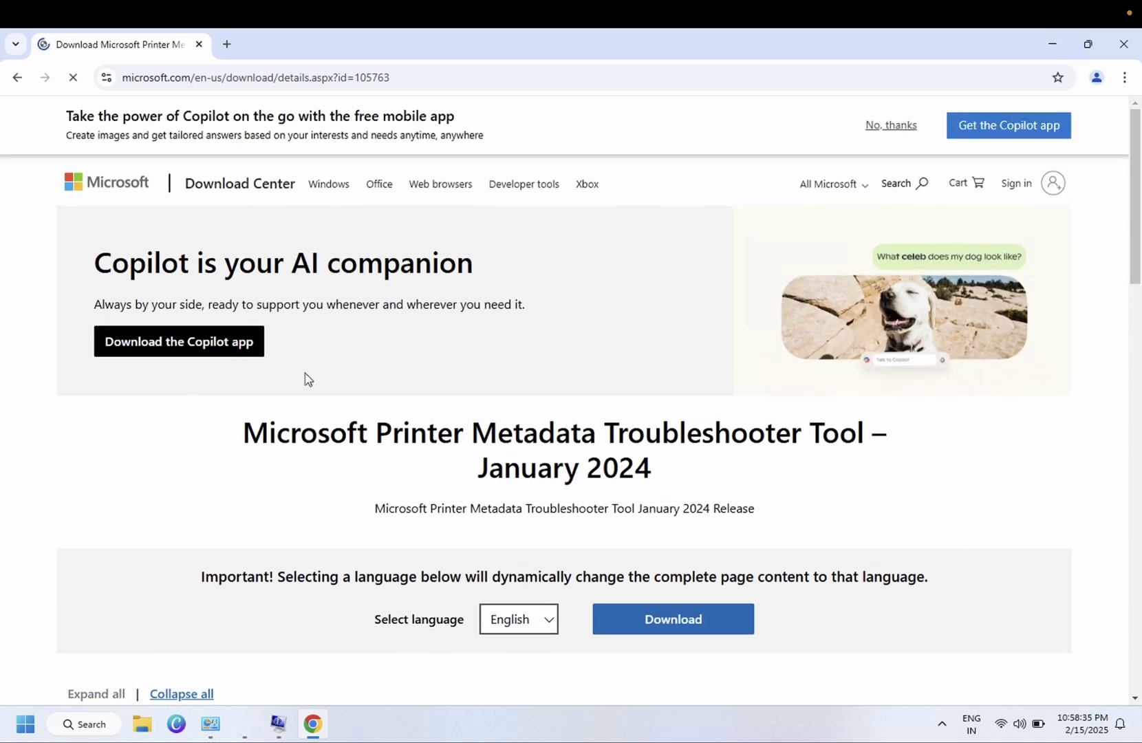
{"action": "left_click_drag", "start_coordinate": [306, 378], "coordinate": [659, 463]}
Step: Download PrintMetadataTroubleshooterX64.exe and run it
{"action": "left_click", "coordinate": [684, 629]}
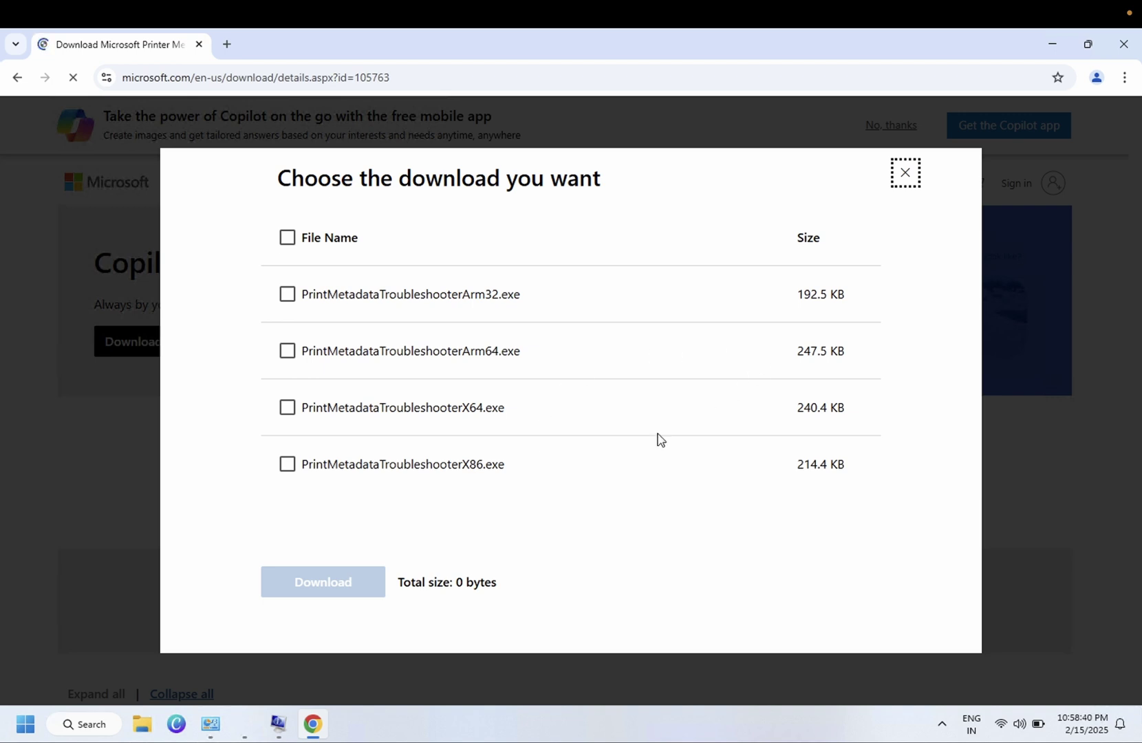
{"action": "left_click", "coordinate": [289, 408]}
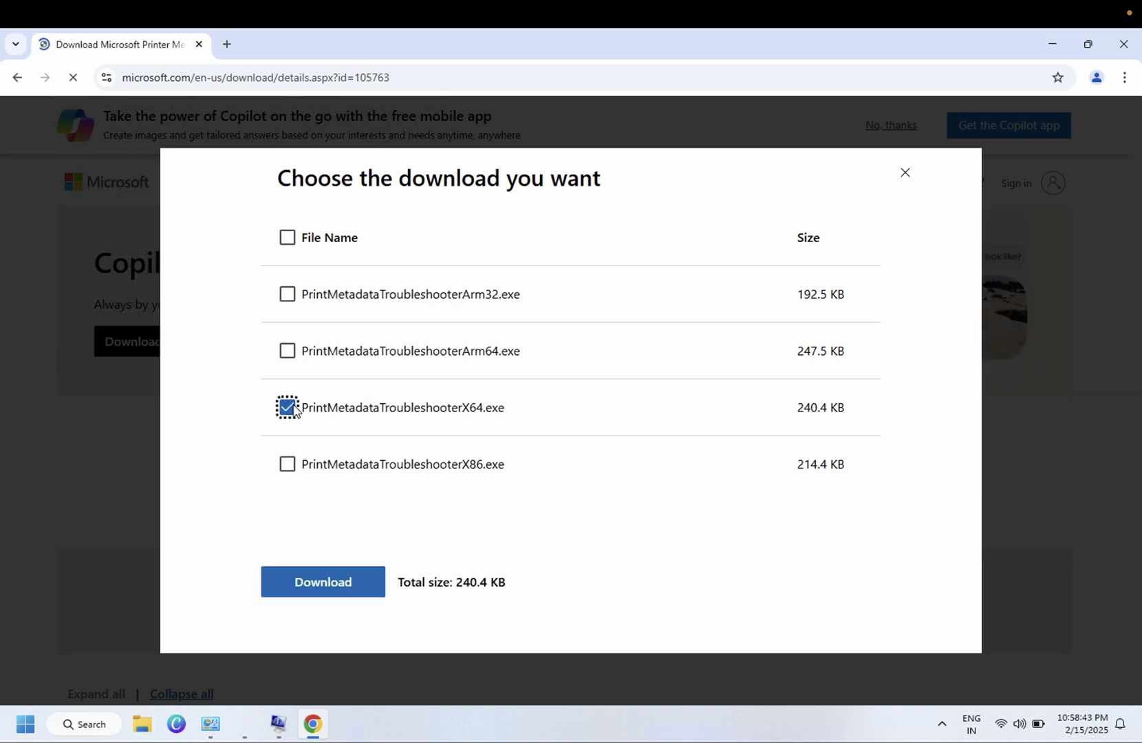
{"action": "left_click", "coordinate": [338, 585]}
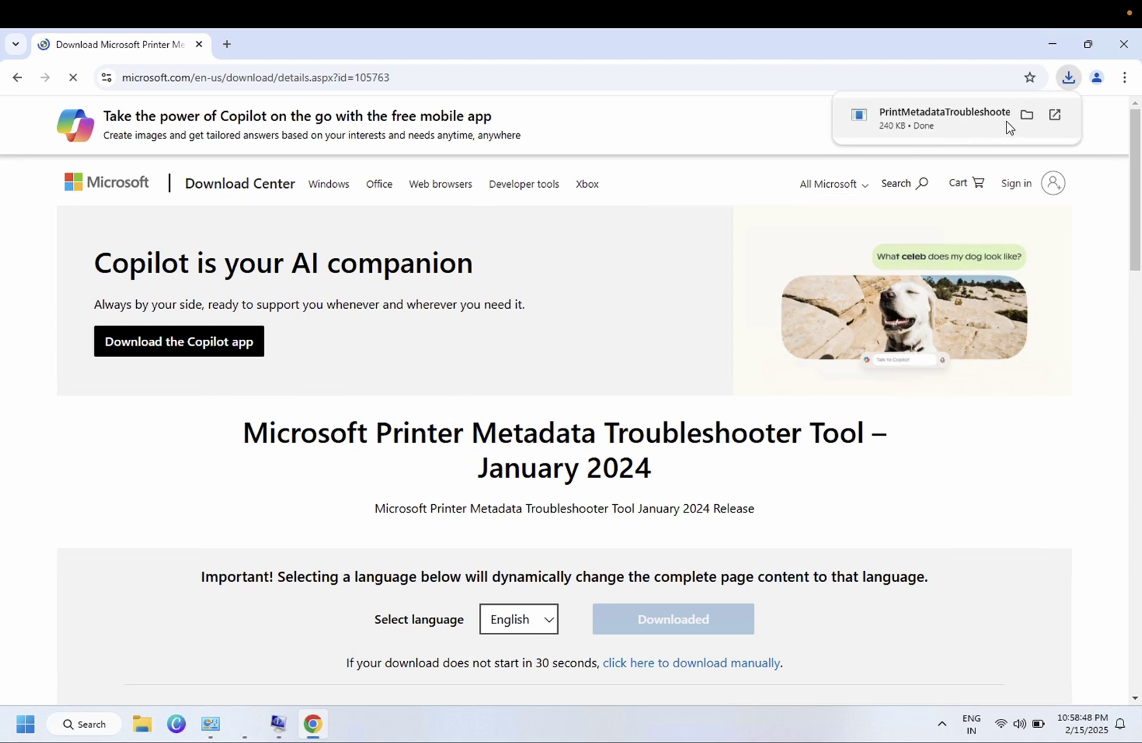
{"action": "left_click", "coordinate": [1018, 120]}
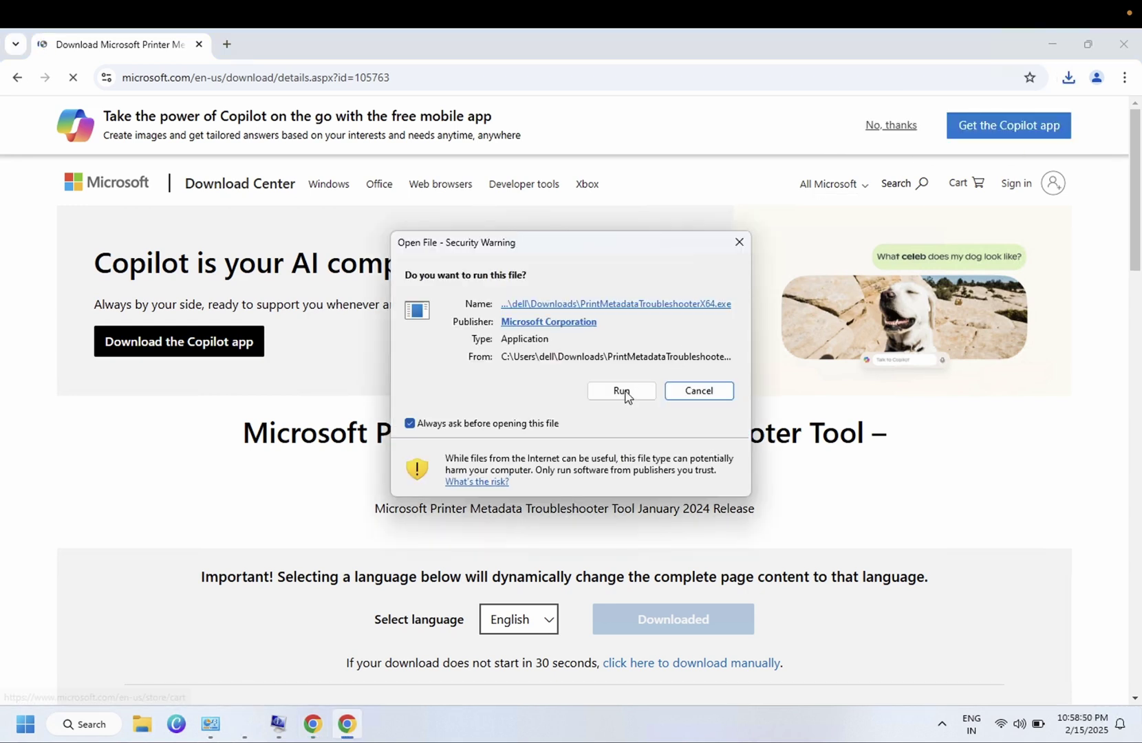
{"action": "left_click", "coordinate": [623, 393]}
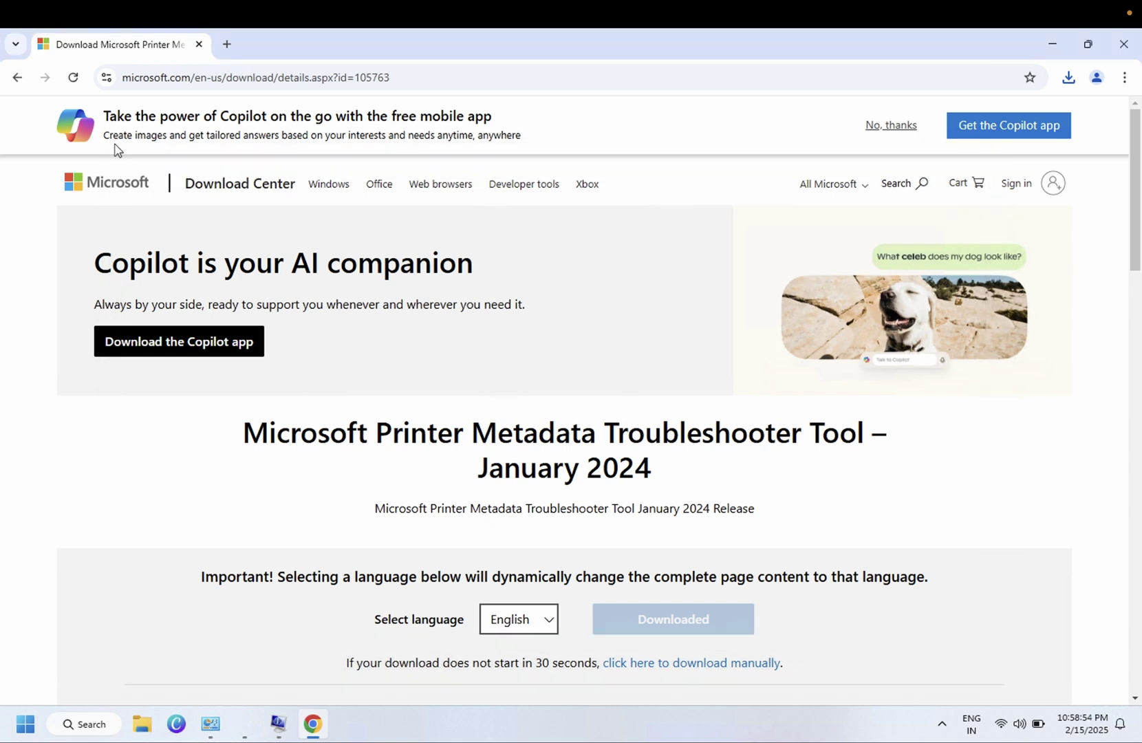
Step: Download Printerdiagnostic10.diagcab from MajorGeeks' Microsoft Printer Troubleshooter page
{"action": "left_click", "coordinate": [17, 78]}
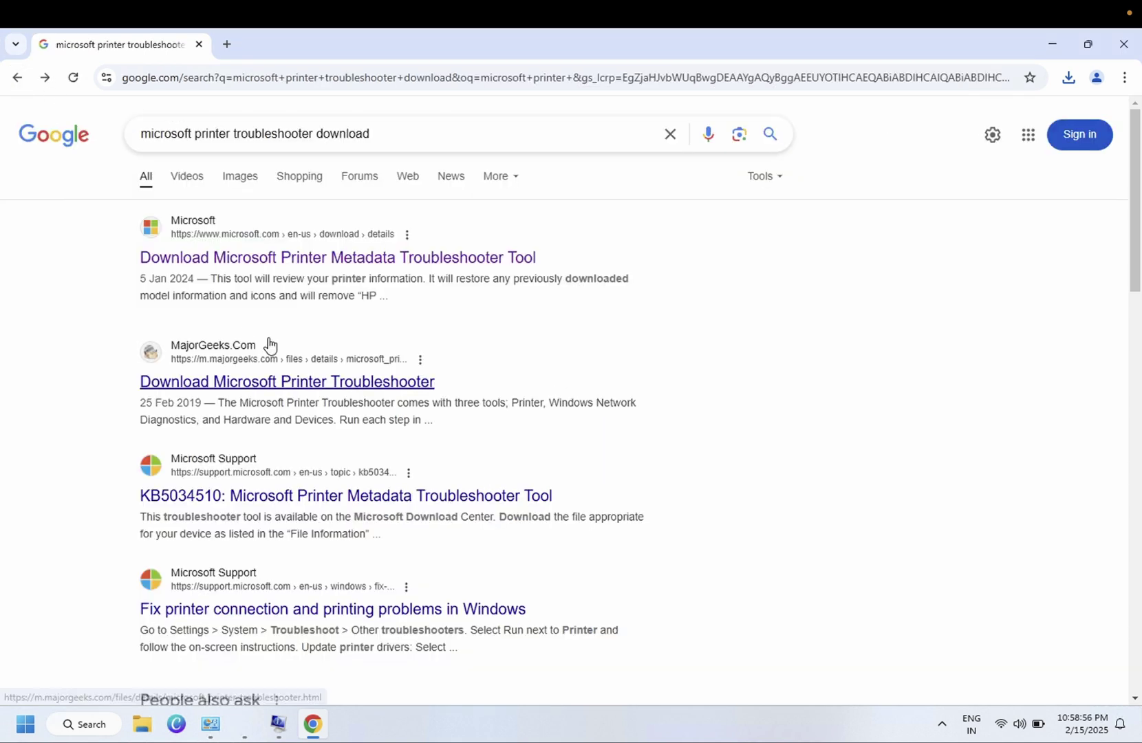
{"action": "left_click", "coordinate": [292, 391]}
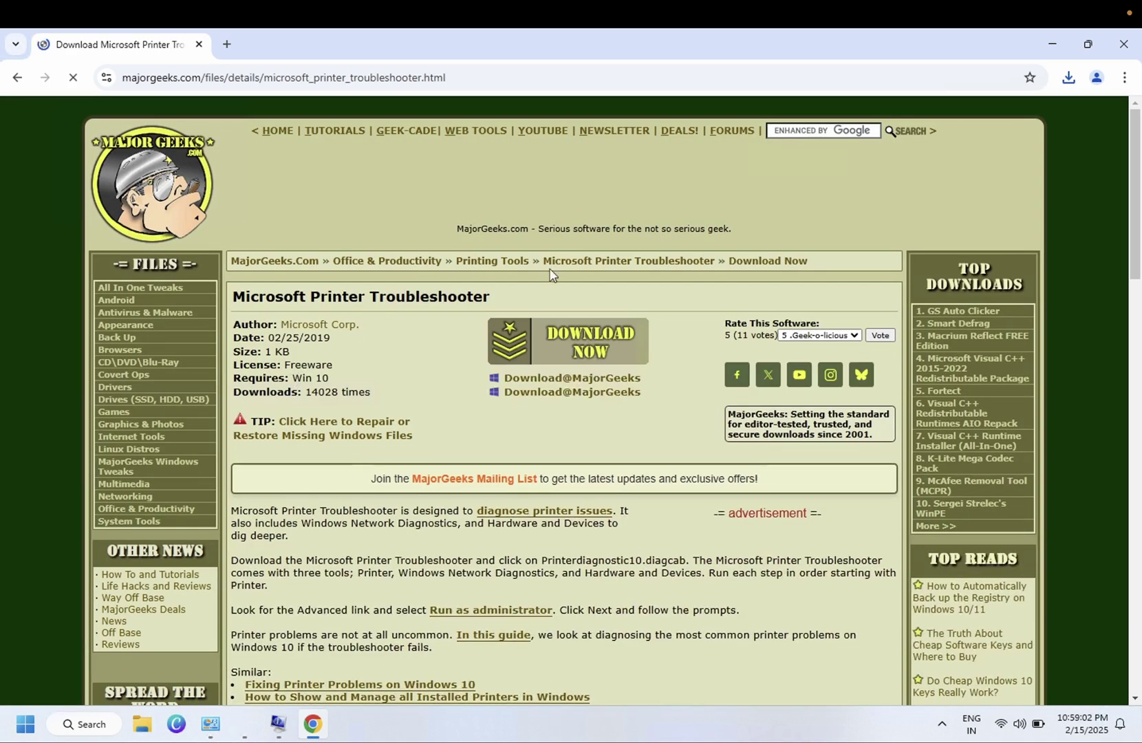
{"action": "left_click", "coordinate": [583, 340]}
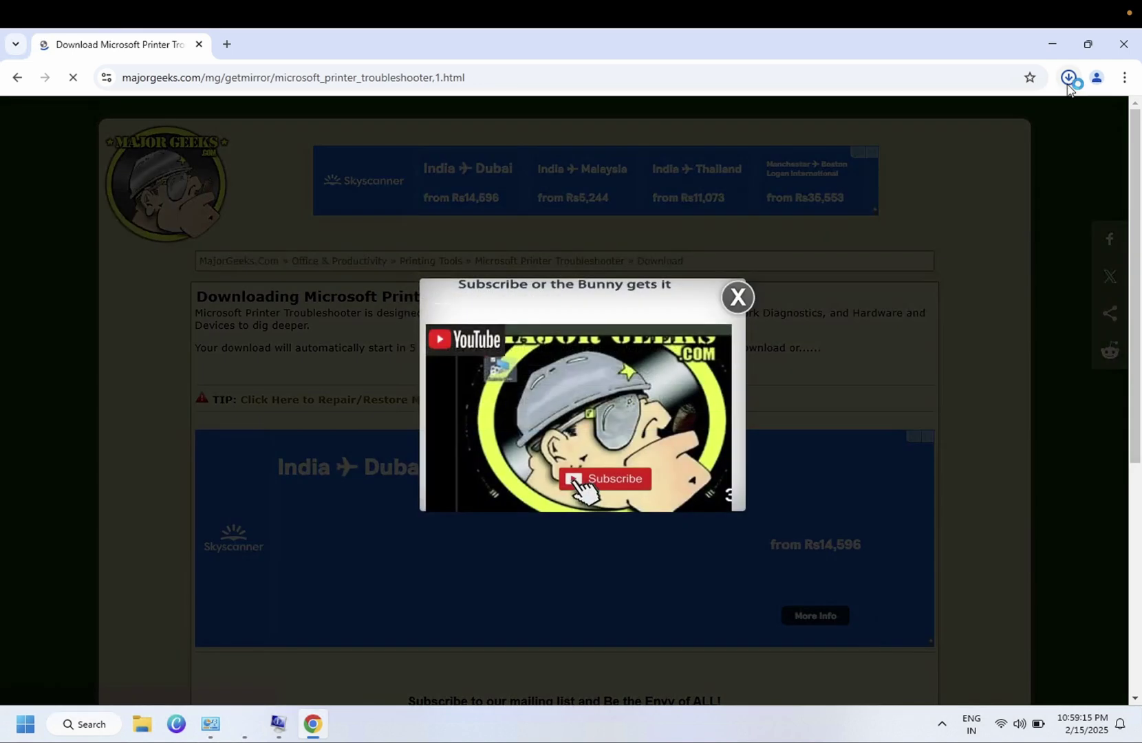
Step: Run the downloaded metadata troubleshooter again, then close the browser
{"action": "left_click", "coordinate": [1068, 83]}
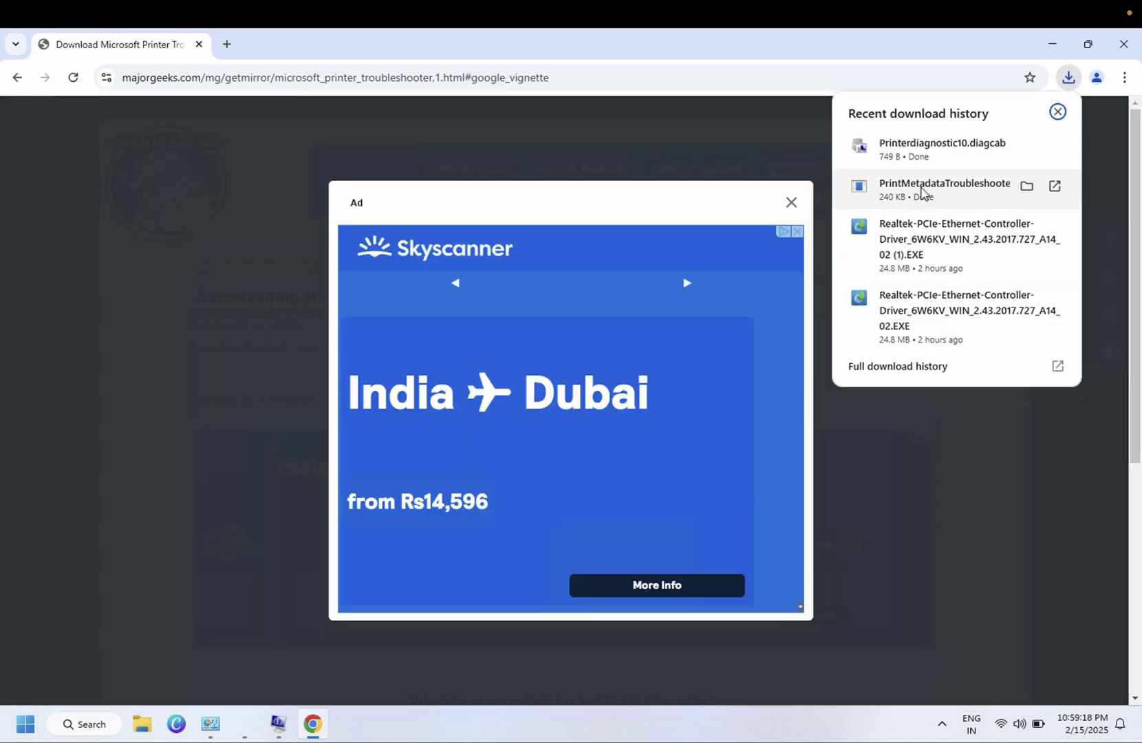
{"action": "left_click", "coordinate": [1054, 186]}
{"action": "left_click", "coordinate": [623, 390]}
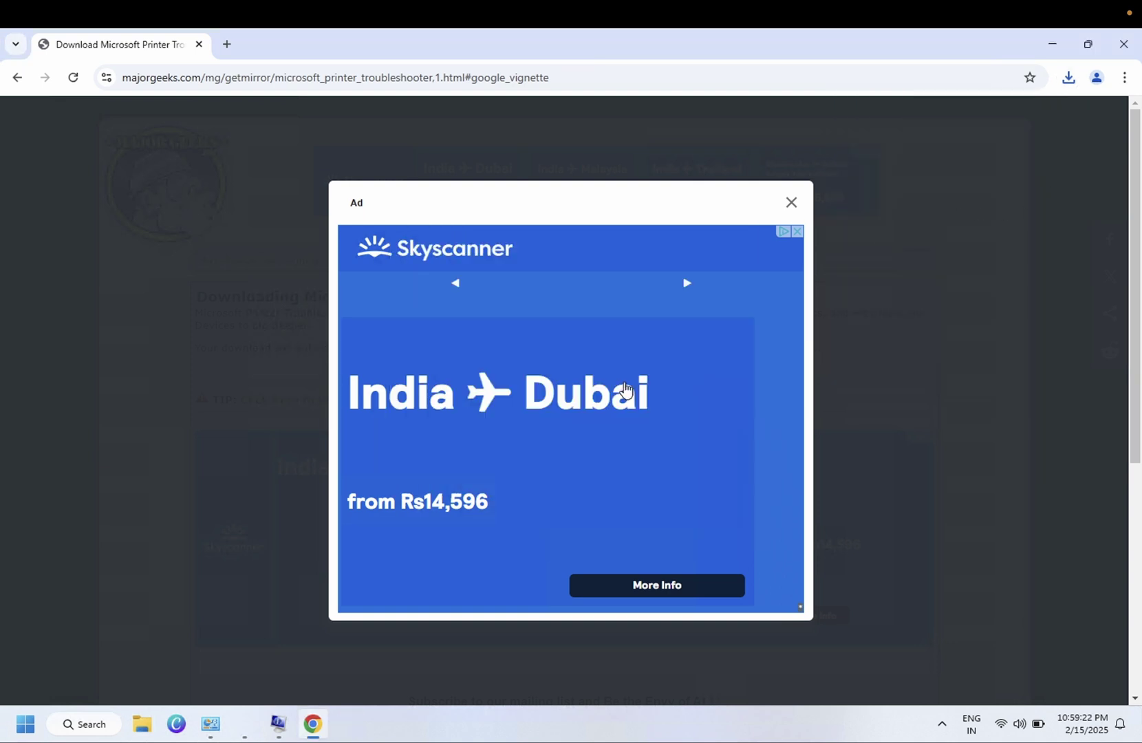
{"action": "left_click", "coordinate": [1113, 46]}
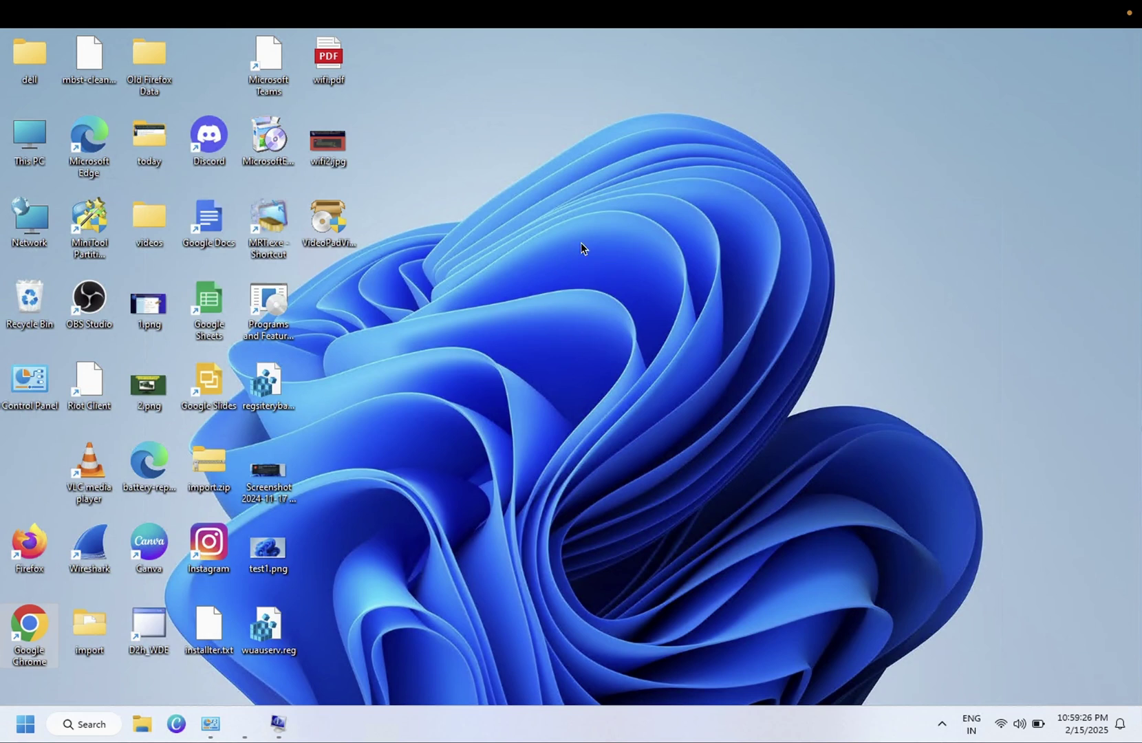
Step: Refresh the desktop, then launch Printerdiagnostic10.diagcab from the Downloads folder in File Explorer
{"action": "right_click", "coordinate": [542, 232]}
{"action": "left_click", "coordinate": [598, 297]}
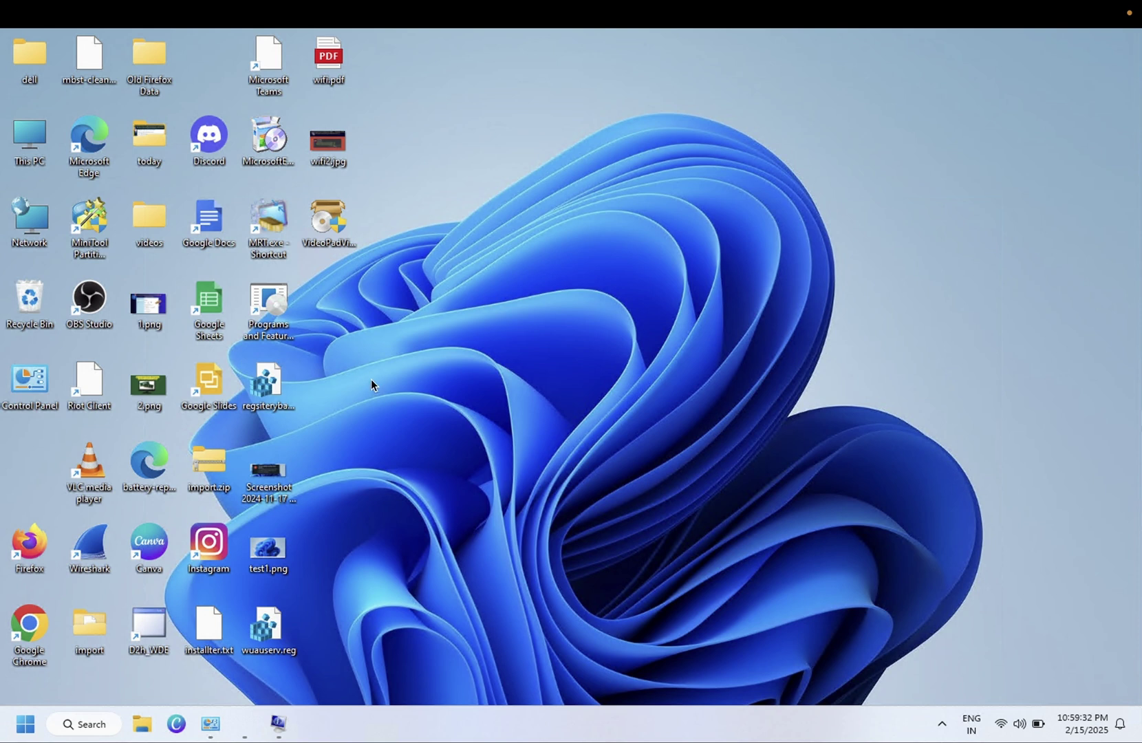
{"action": "key", "text": "super+e"}
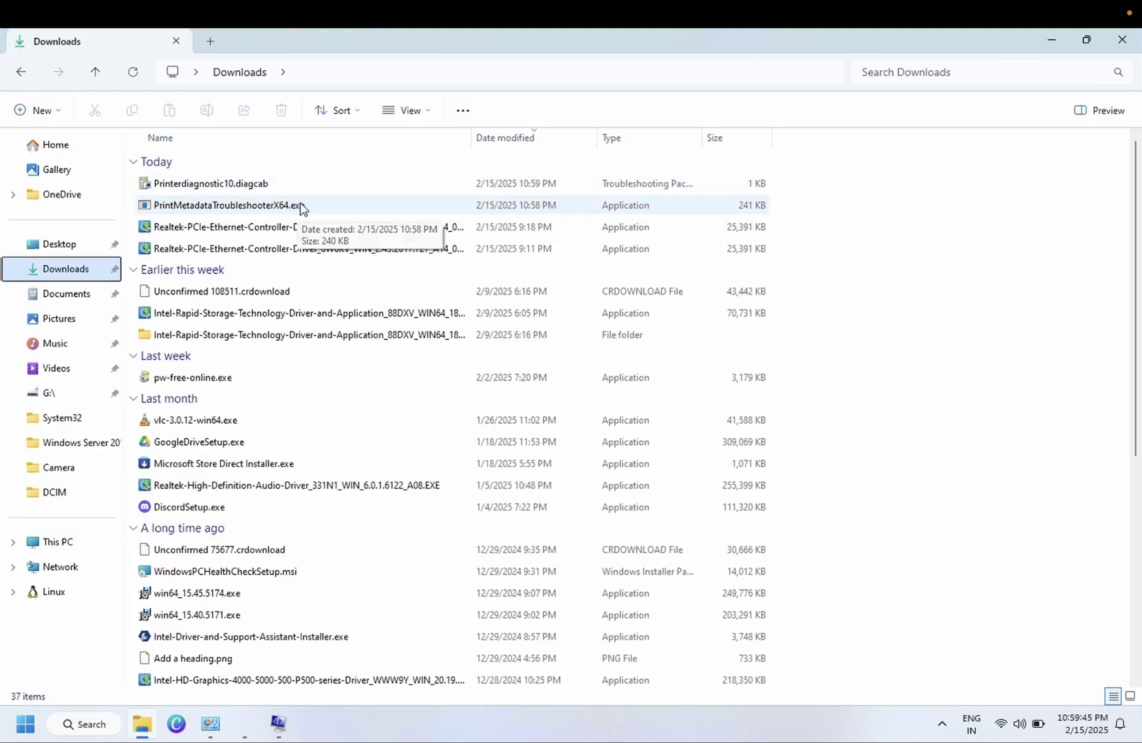
{"action": "left_click_drag", "start_coordinate": [706, 140], "coordinate": [787, 145]}
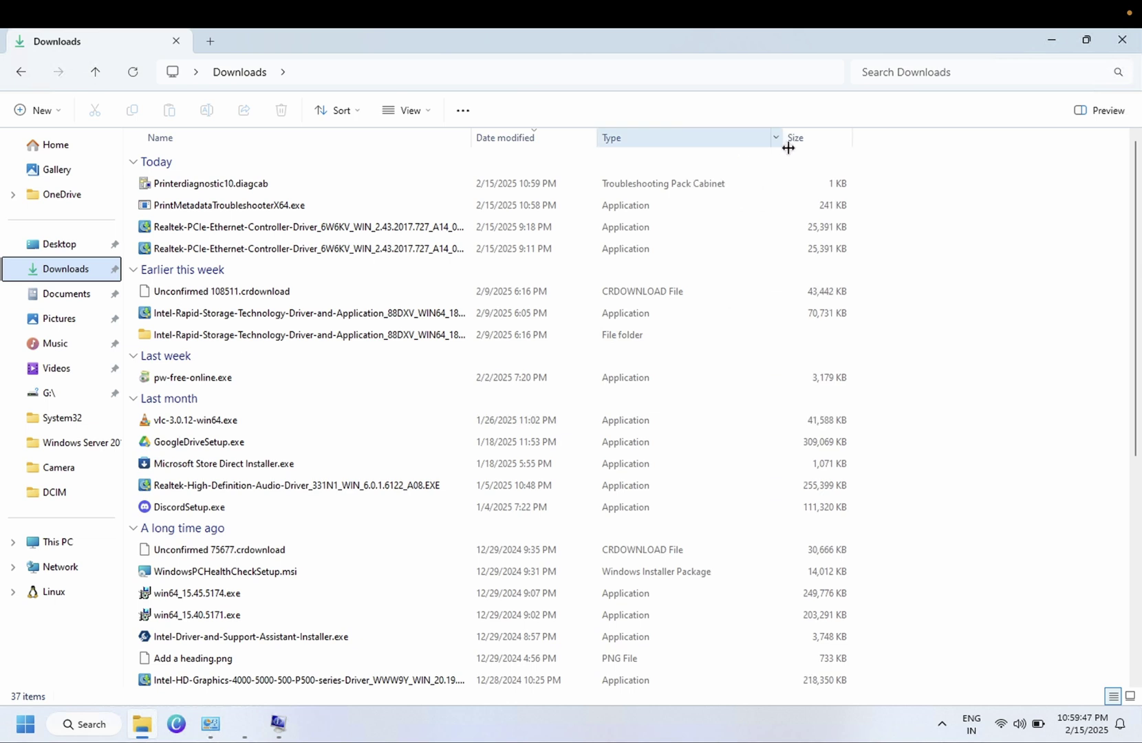
{"action": "double_click", "coordinate": [260, 190]}
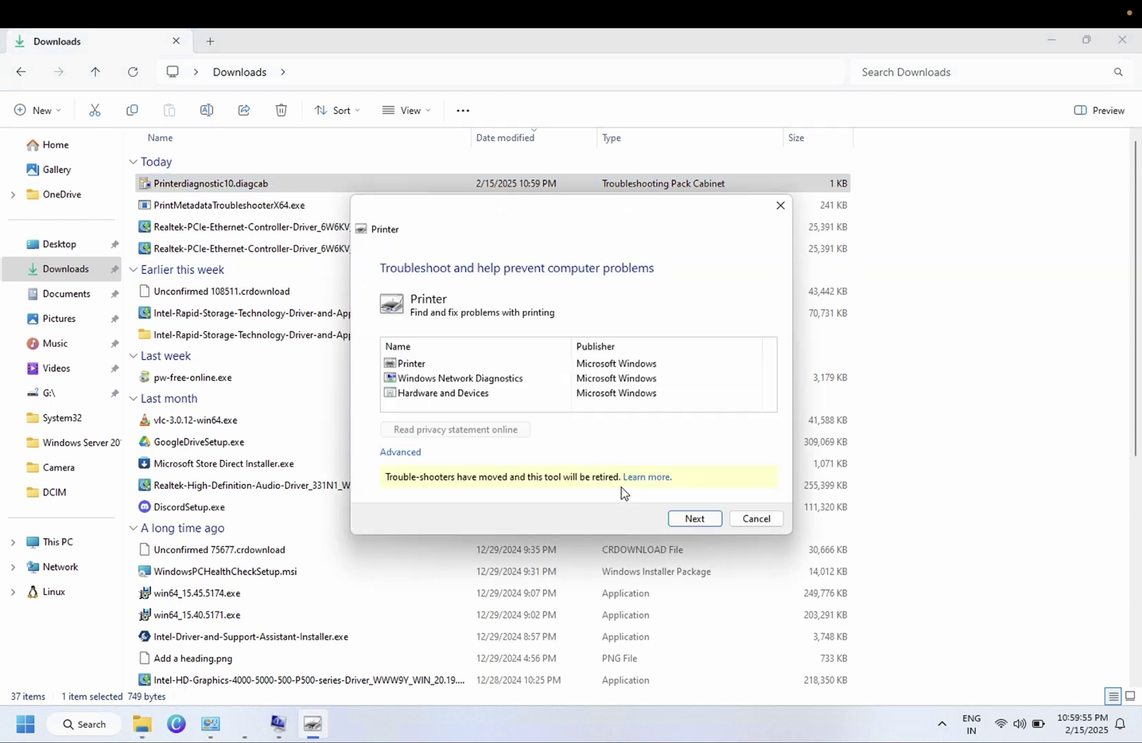
Step: Run the Printer troubleshooter's detection, restarting it once, until the results page appears
{"action": "left_click", "coordinate": [413, 365]}
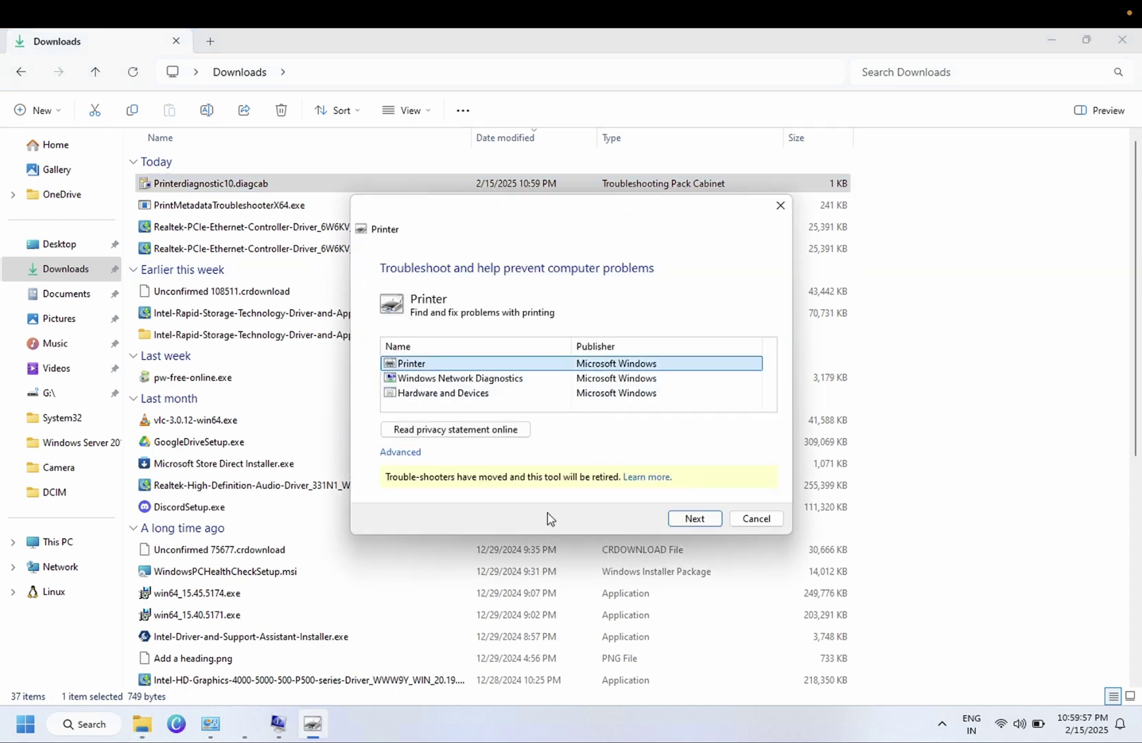
{"action": "left_click", "coordinate": [694, 519]}
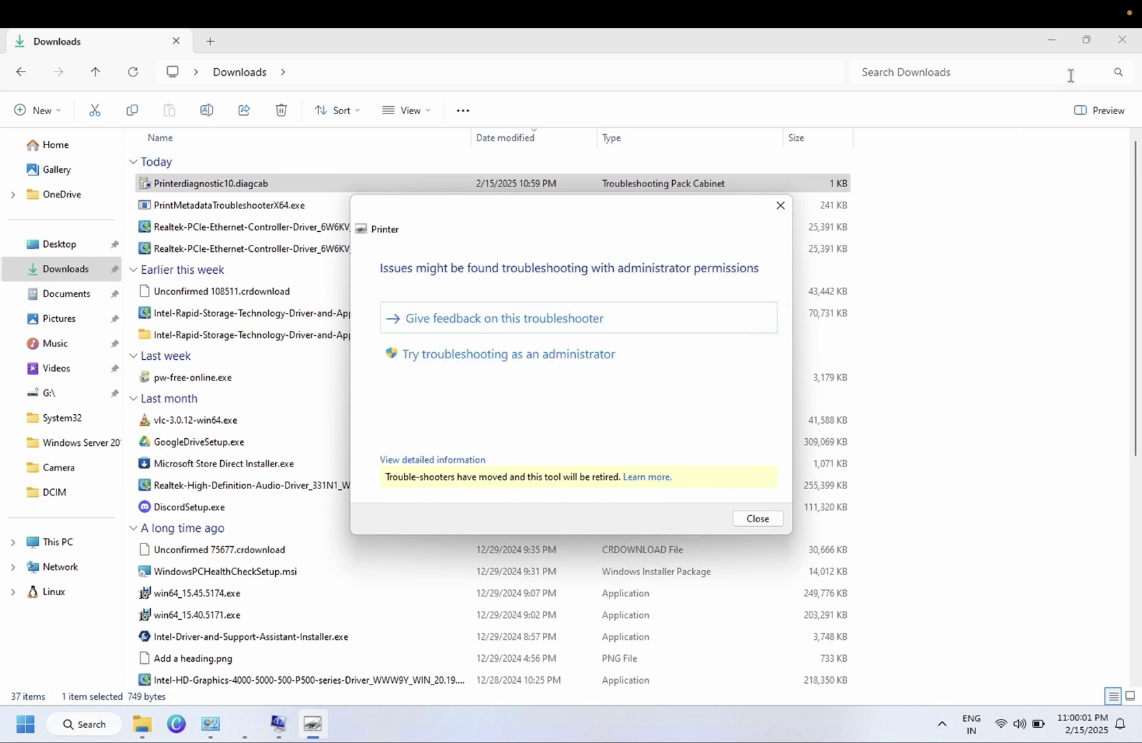
{"action": "left_click", "coordinate": [550, 361]}
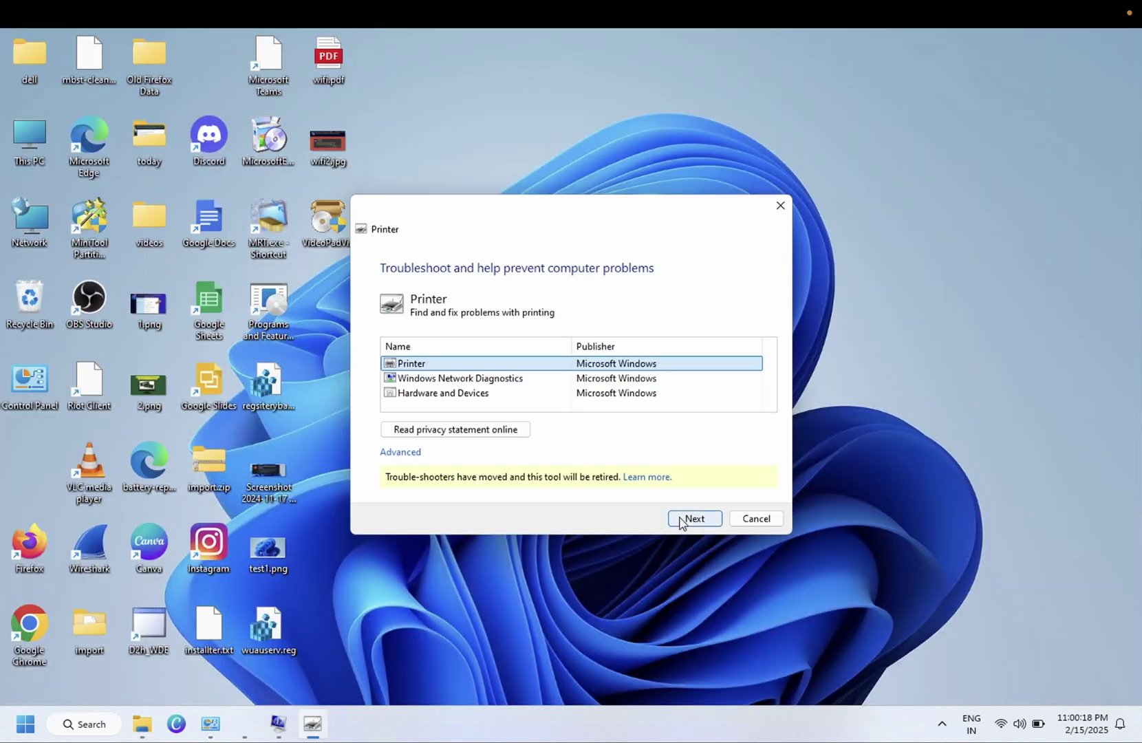
{"action": "left_click", "coordinate": [694, 518]}
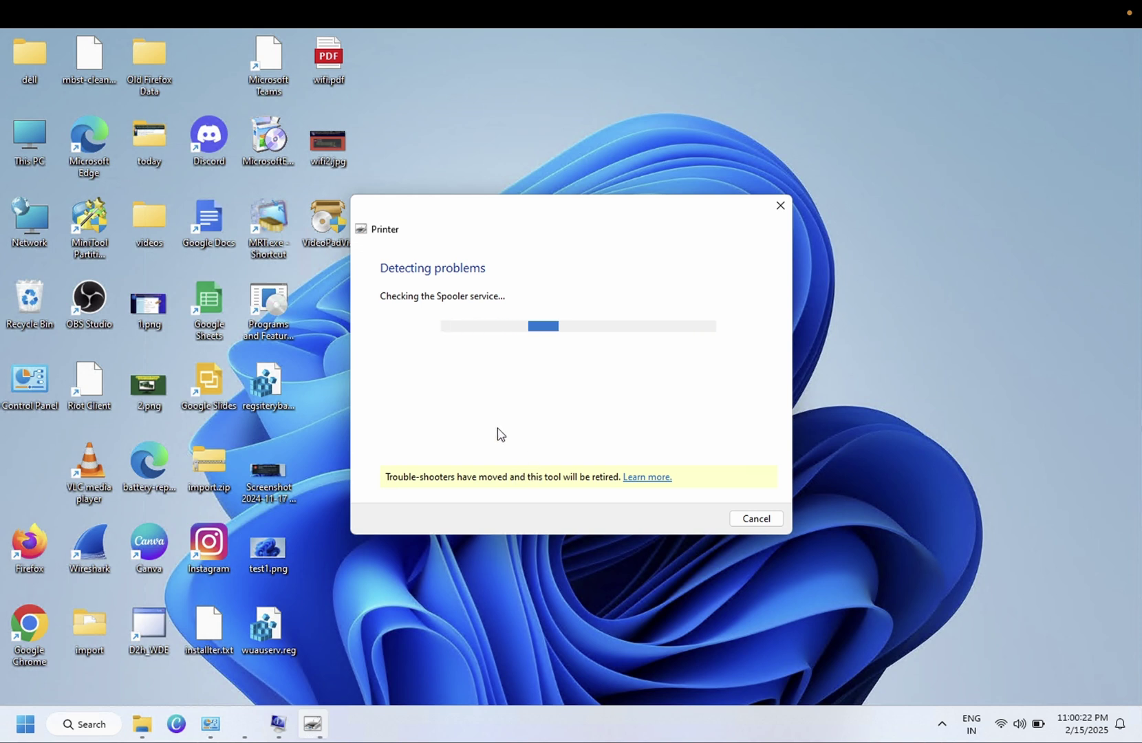
{"action": "left_click_drag", "start_coordinate": [617, 214], "coordinate": [623, 191]}
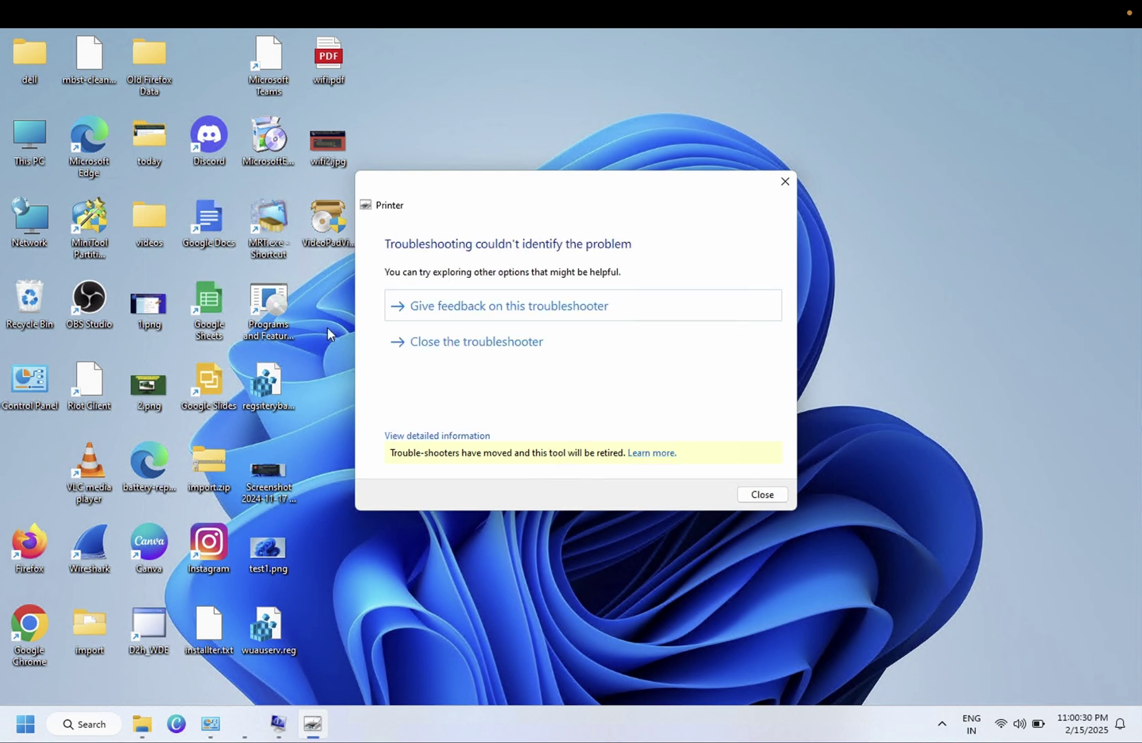
Step: Close the finished Printer troubleshooter results dialog
{"action": "left_click", "coordinate": [760, 495]}
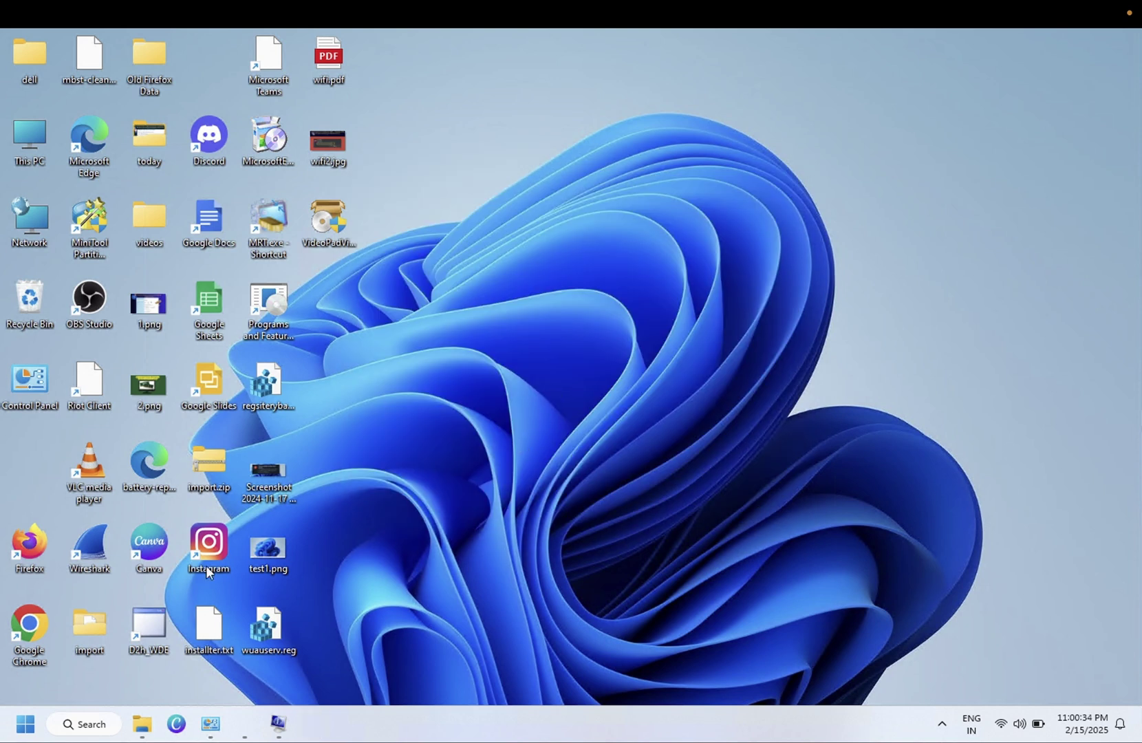